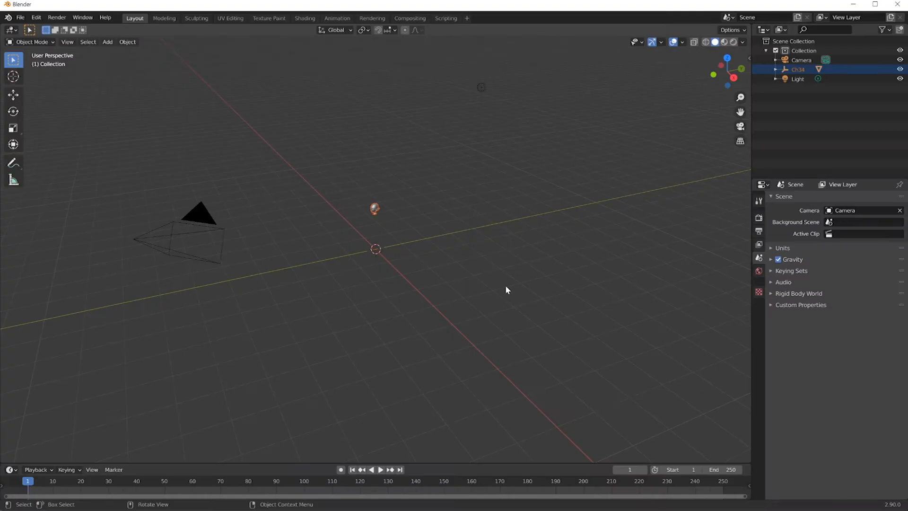
Select the head mesh, frame it in front view and enable its Wireframe viewport display
scroll(393, 222, up, 5)
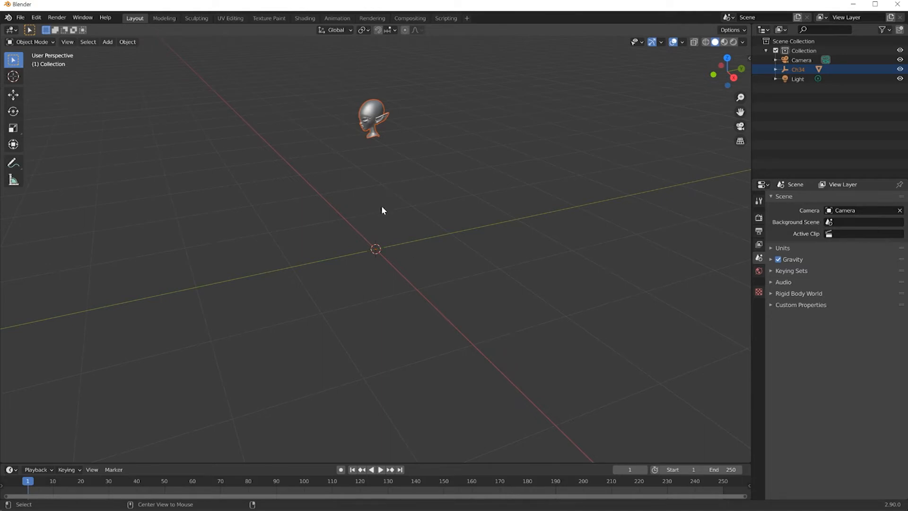
middle_drag(387, 215, 389, 174)
key(KP_1)
click(375, 113)
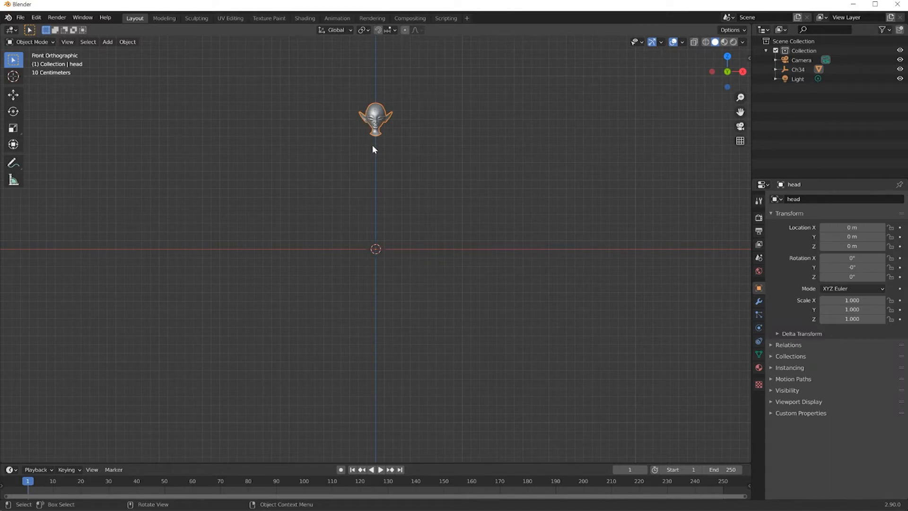
key(KP_Decimal)
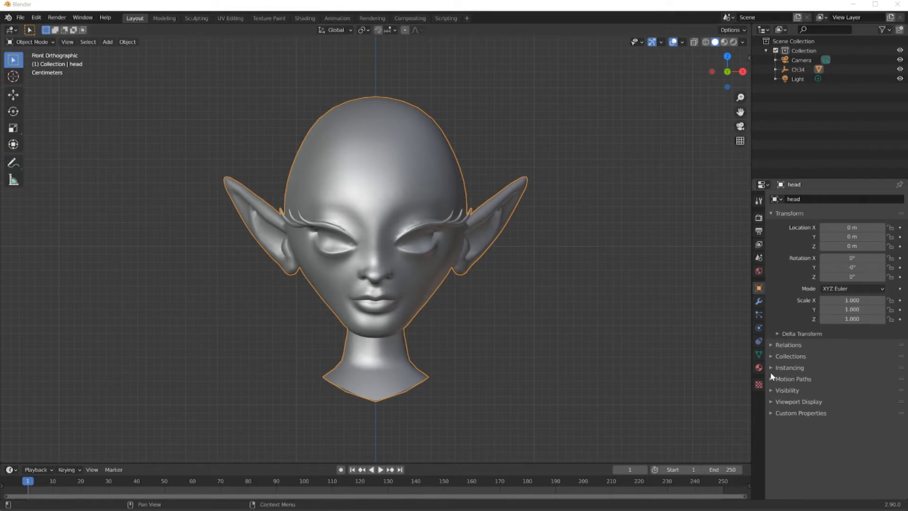
click(772, 402)
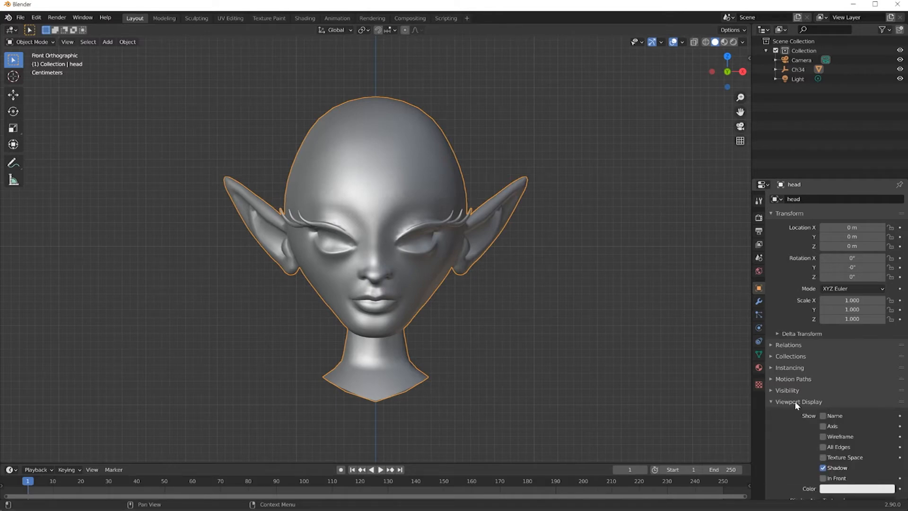
scroll(795, 401, down, 1)
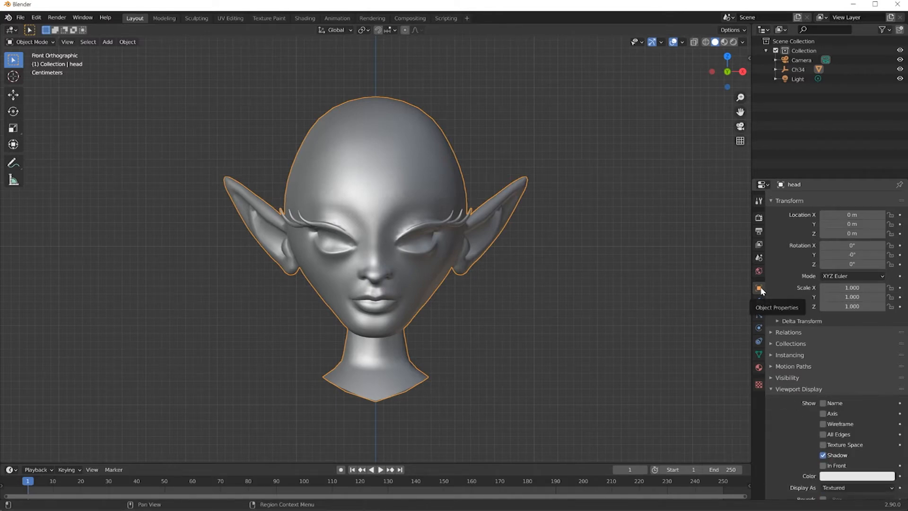
click(823, 424)
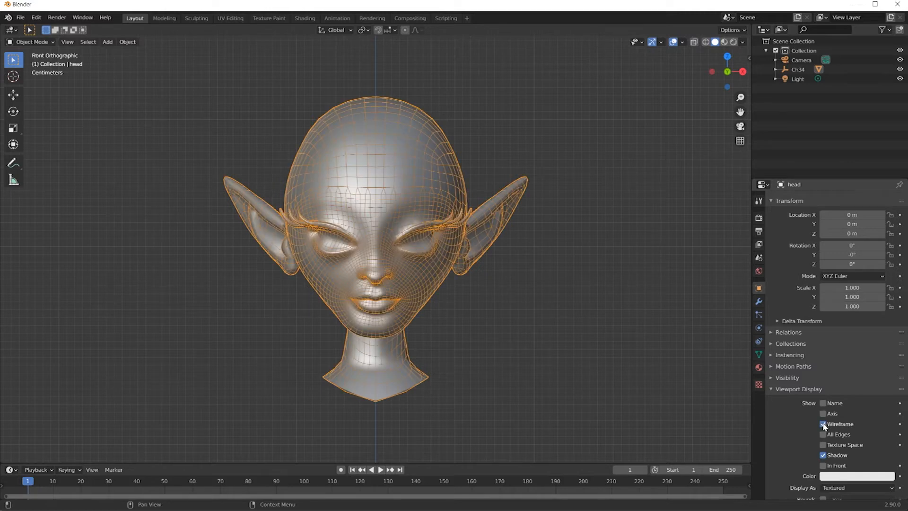
click(548, 349)
Duplicate the head twice along the X axis, placing the copies at X locations of about 48 m and 101 m
click(407, 204)
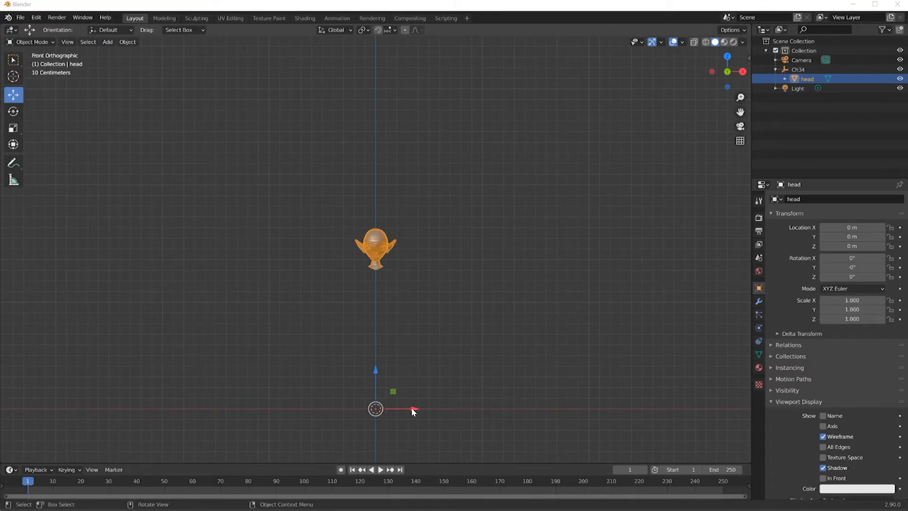
key(shift+d)
key(x)
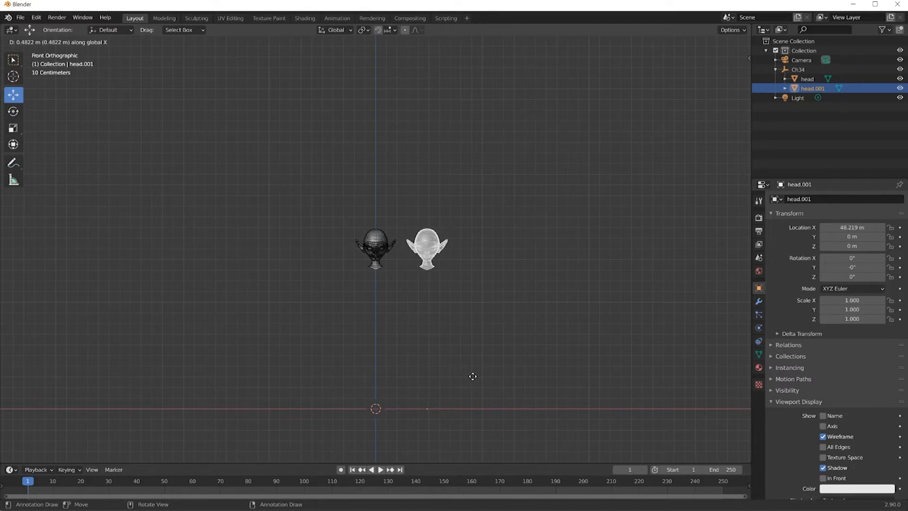
click(473, 376)
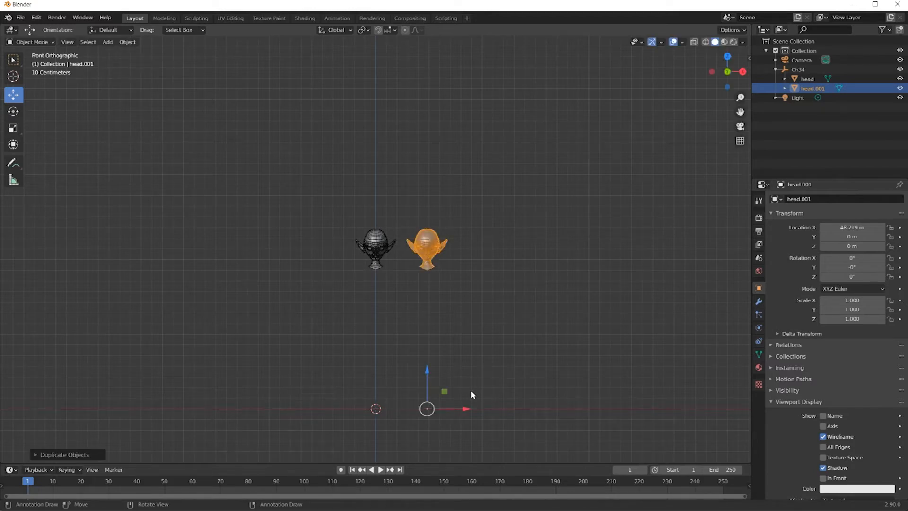
key(shift+d)
key(x)
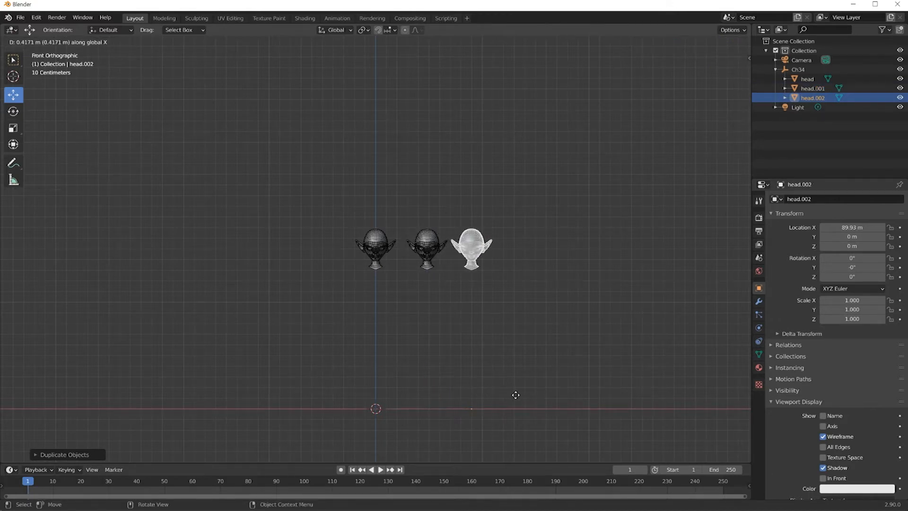
click(489, 251)
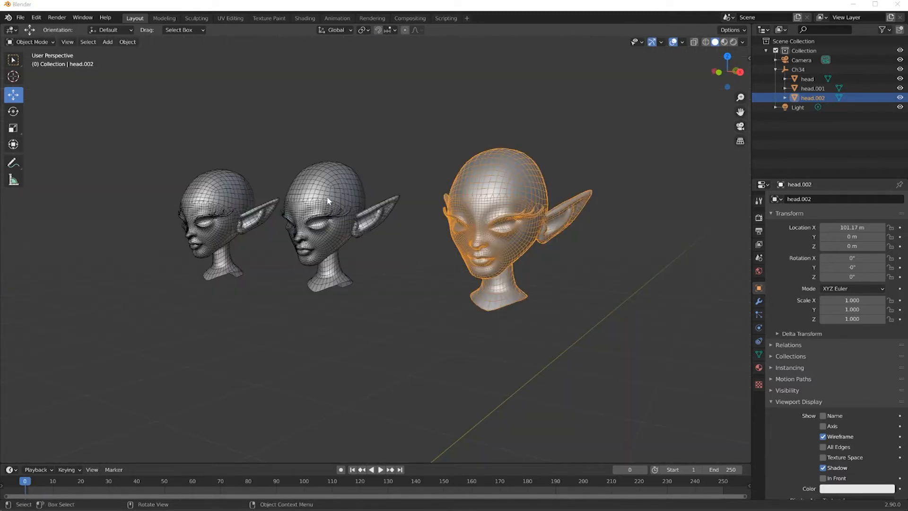
Rename the middle head copy to headhappy
click(311, 198)
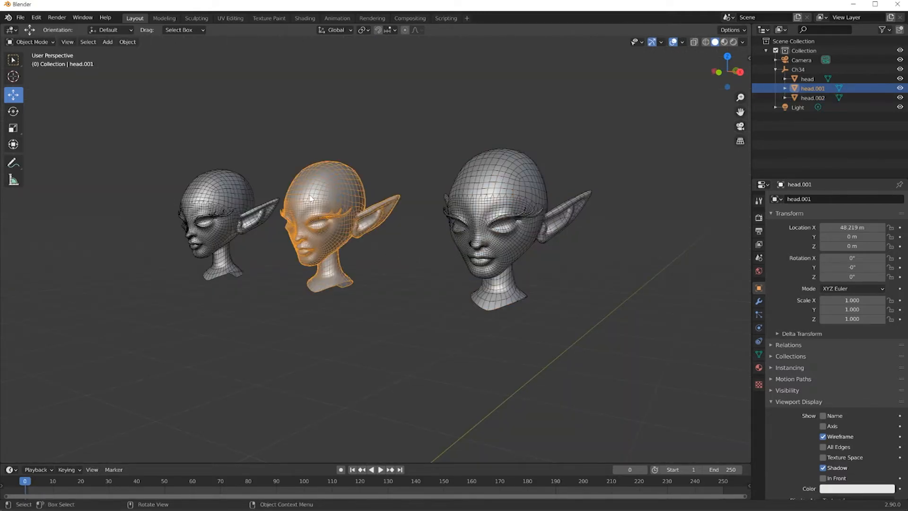
double_click(822, 93)
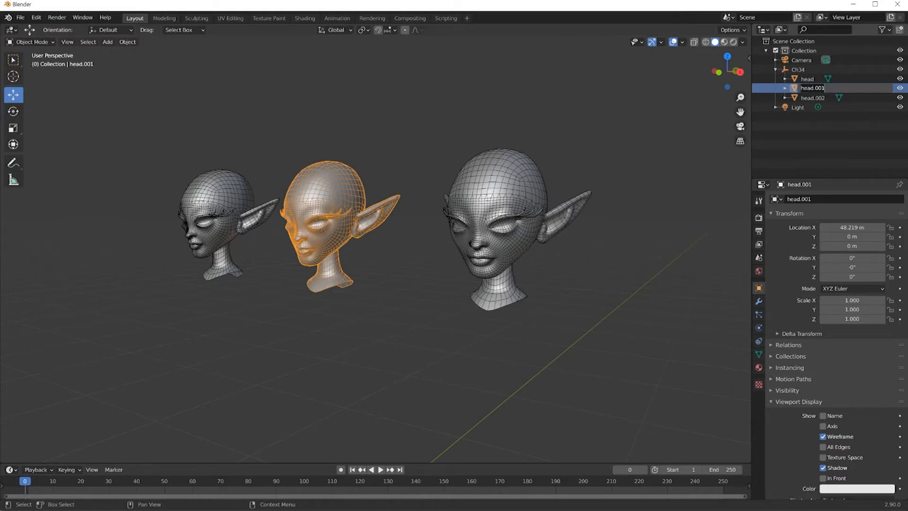
key(BackSpace)
text(headhappy)
key(Return)
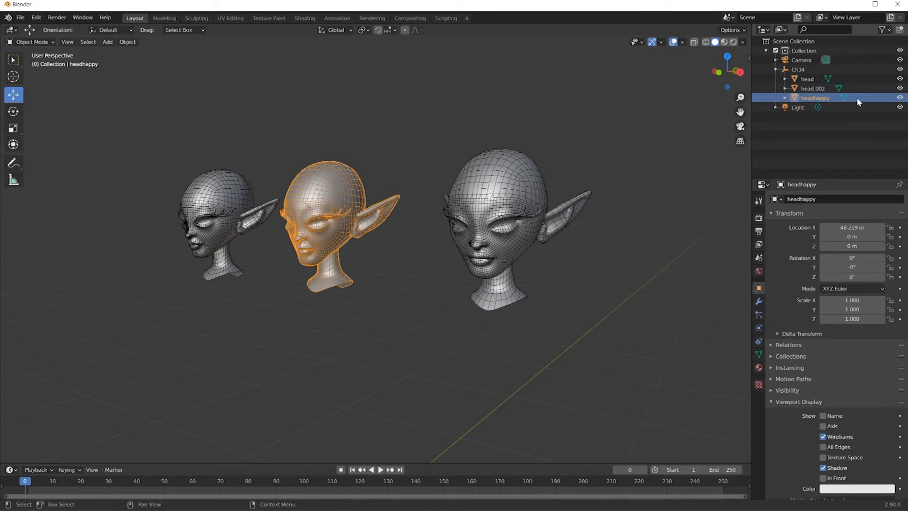
Rename the farthest head copy to headangry
double_click(817, 88)
key(BackSpace)
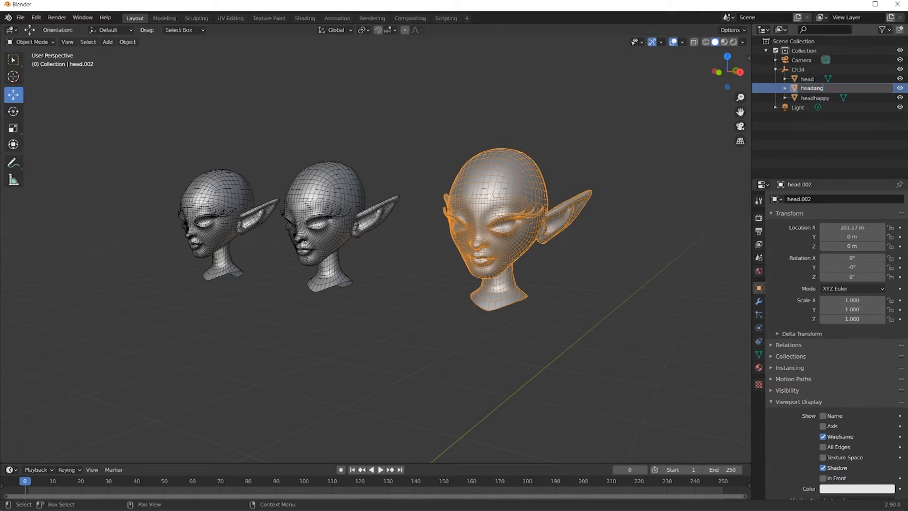
text(headangry)
key(Return)
Select the headhappy mesh and switch it to Sculpt Mode
click(305, 189)
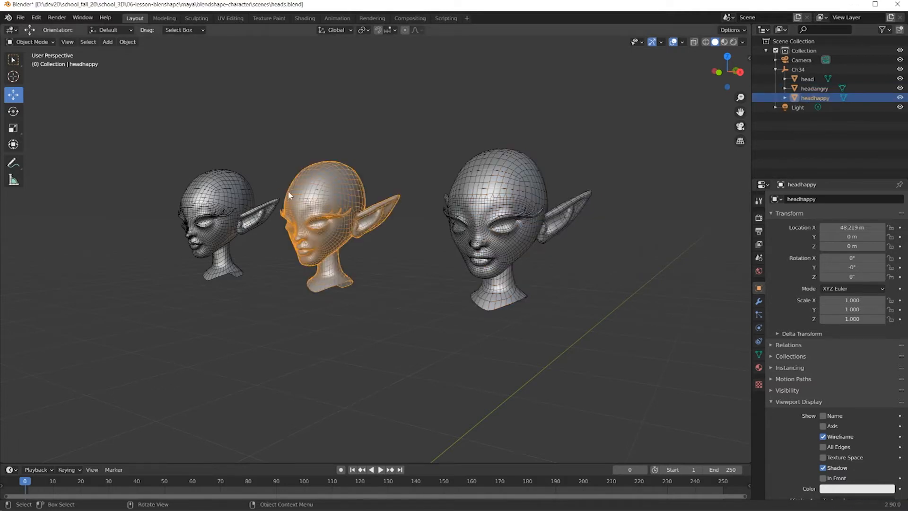
click(34, 41)
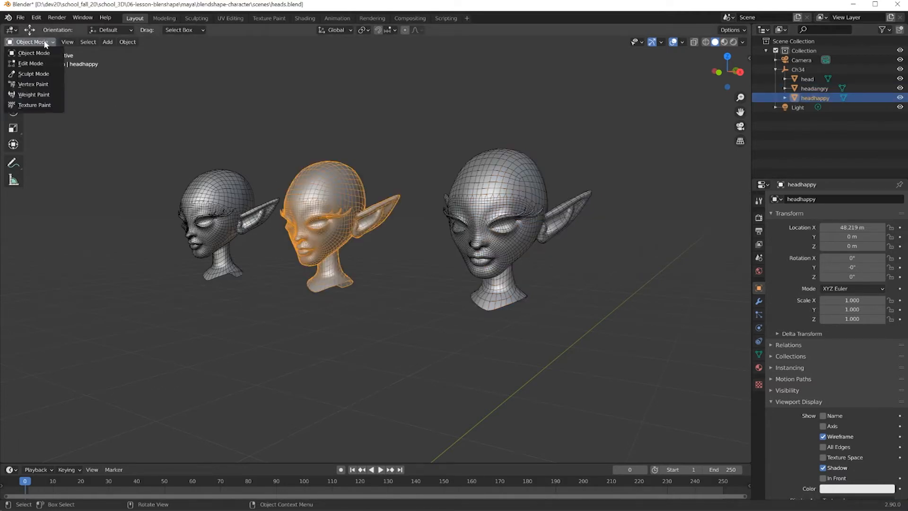
click(46, 77)
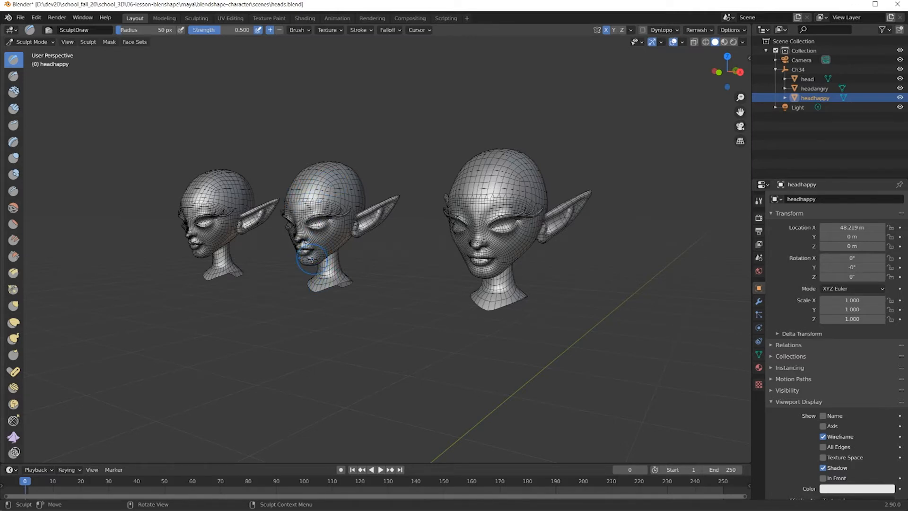
Choose the Grab brush for headhappy and set its radius to 111 px and its strength to 0.406
middle_drag(312, 260, 382, 285)
scroll(383, 284, up, 4)
scroll(383, 284, up, 2)
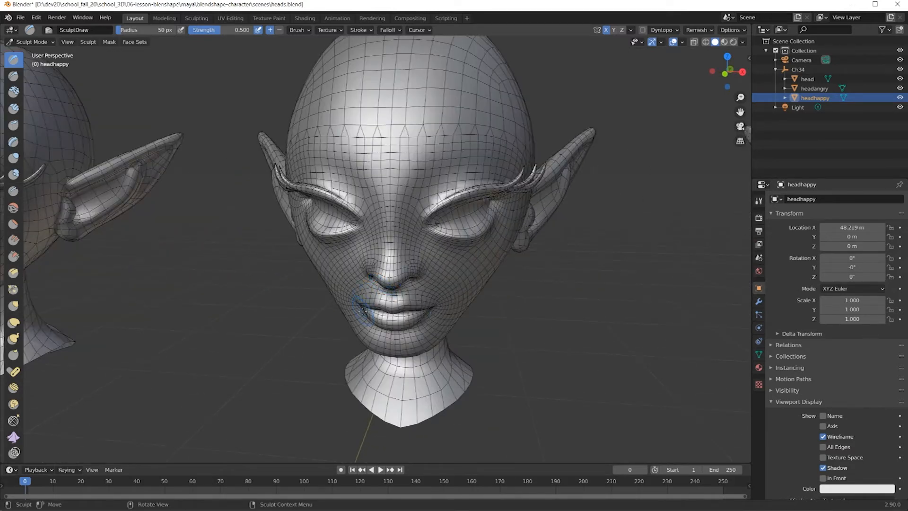
scroll(362, 310, down, 3)
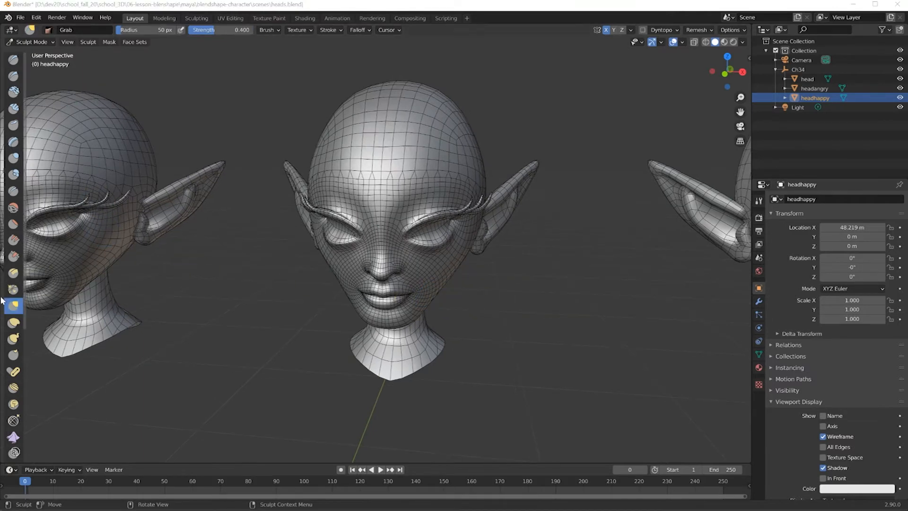
click(432, 286)
key(f)
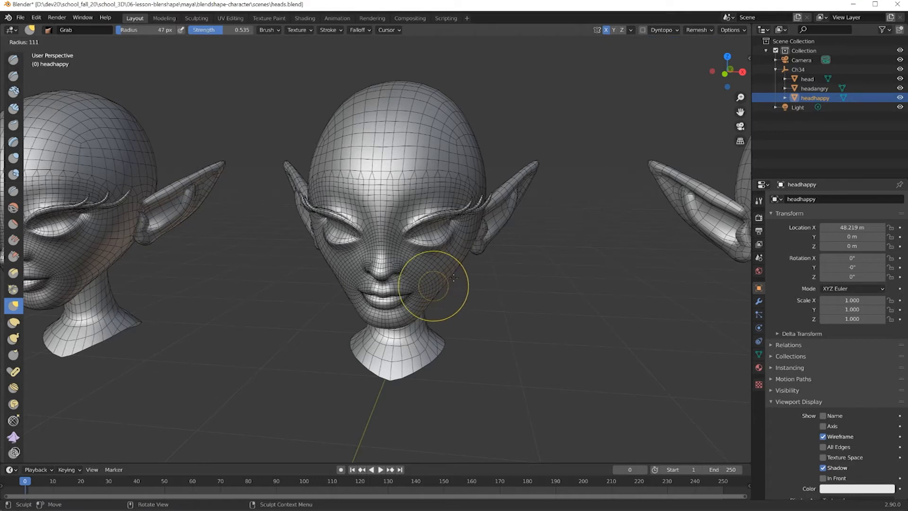
click(454, 278)
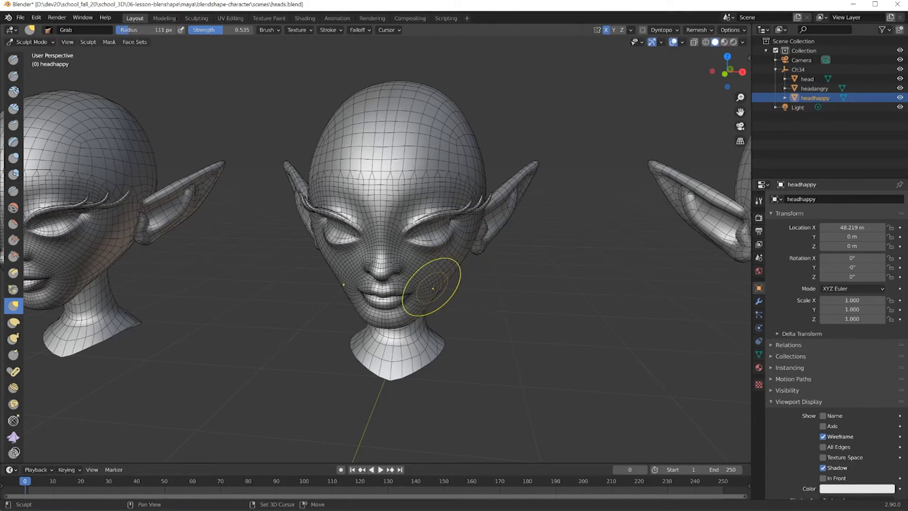
key(shift+f)
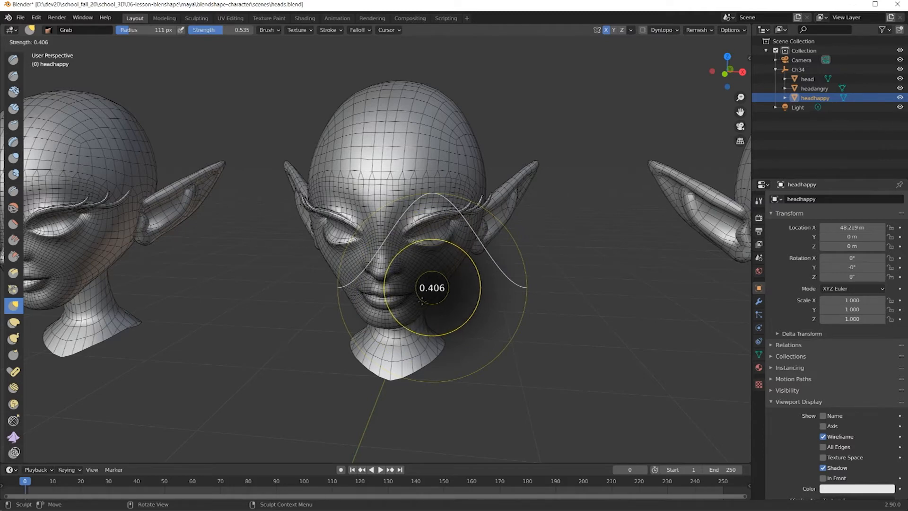
click(422, 300)
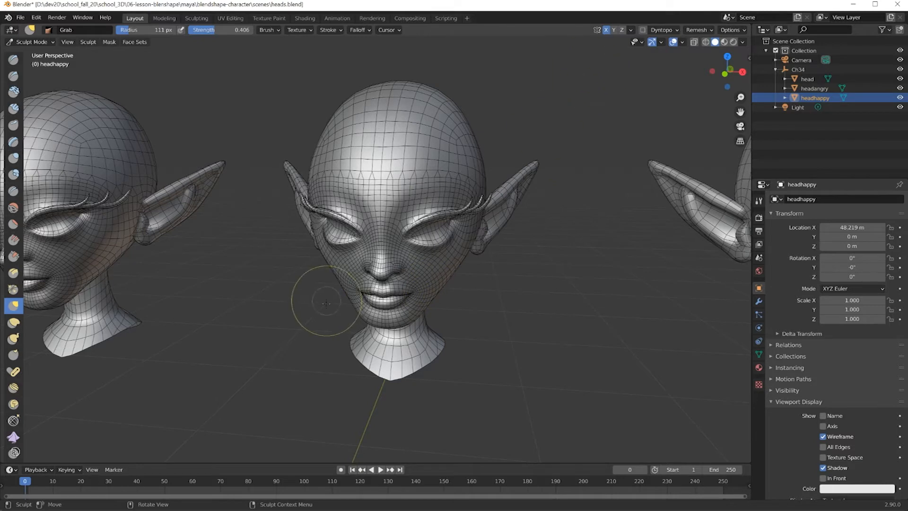
Grab the mouth corners and lips of headhappy and pull them into a symmetrical smile
drag(423, 294, 423, 281)
middle_drag(421, 309, 434, 309)
scroll(403, 279, up, 4)
drag(403, 279, 396, 285)
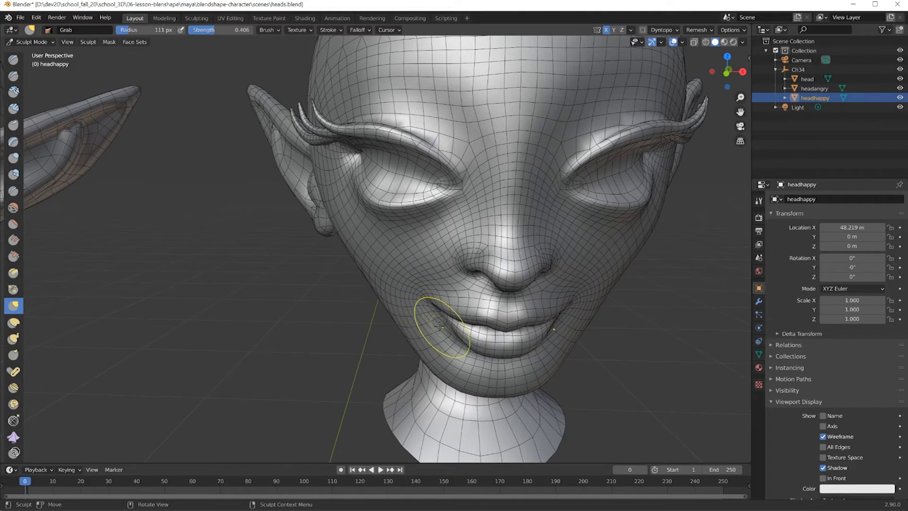
mouse_move(435, 314)
mouse_down()
mouse_move(416, 314)
mouse_move(421, 291)
mouse_move(483, 323)
mouse_move(471, 309)
mouse_move(506, 373)
mouse_move(495, 359)
mouse_up()
middle_drag(442, 326, 432, 305)
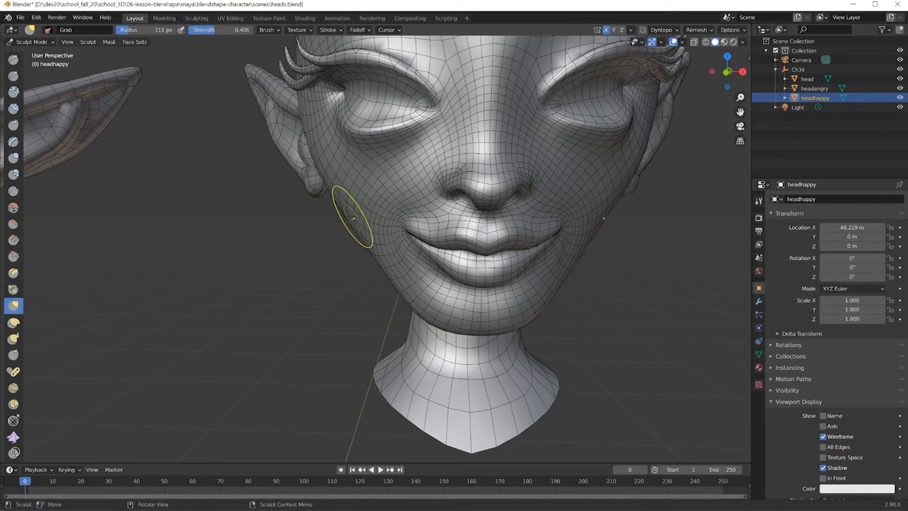
Enlarge the Grab brush radius to 285 px and pull the cheek area beside the mouth to widen the smile
key(f)
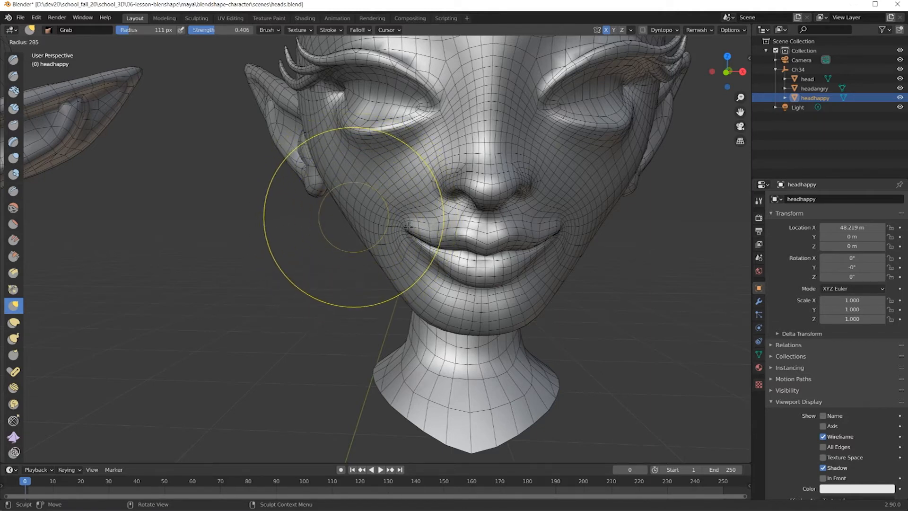
click(407, 227)
mouse_move(371, 214)
mouse_down()
mouse_move(342, 210)
mouse_move(369, 204)
mouse_move(375, 213)
mouse_up()
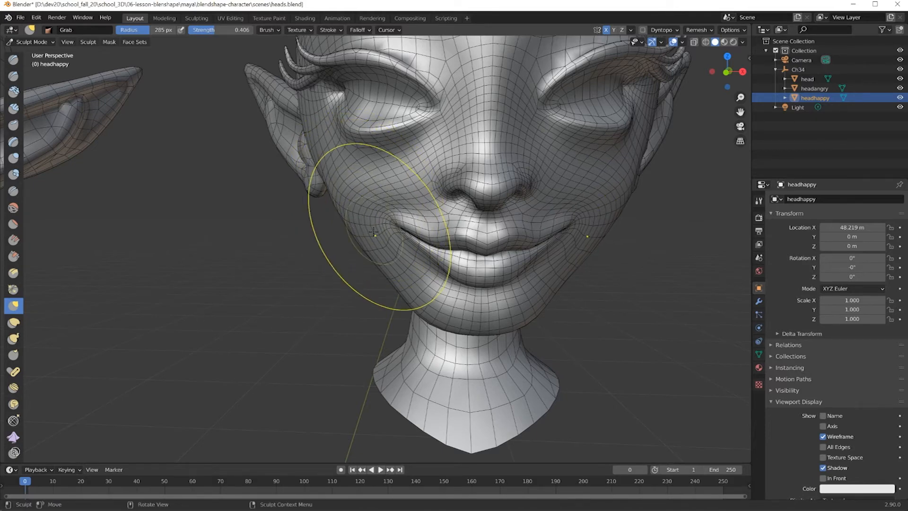
Refine the cheeks and jaw sides of headhappy with Grab strokes, working from side and front angles
middle_drag(377, 229, 402, 241)
scroll(416, 260, down, 3)
middle_drag(447, 303, 507, 265)
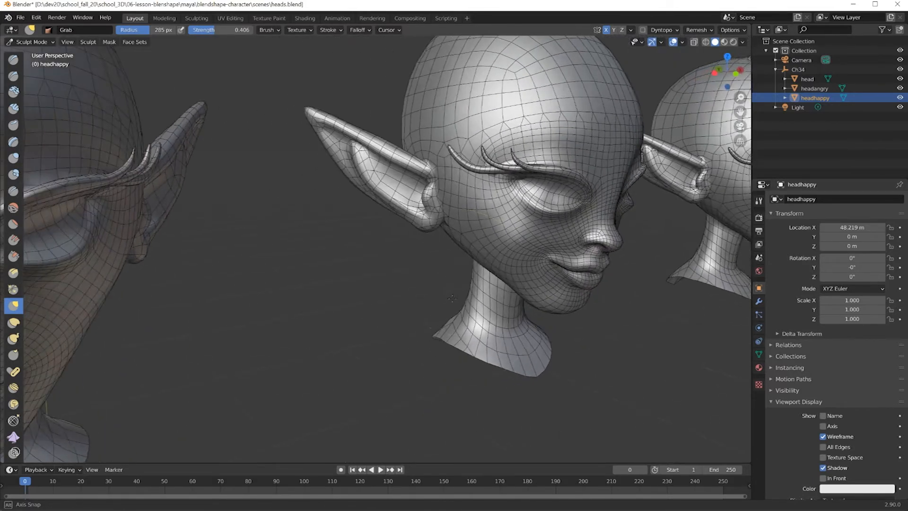
drag(513, 259, 532, 251)
mouse_move(532, 250)
middle_down()
mouse_move(471, 260)
mouse_move(497, 259)
middle_up()
drag(307, 259, 309, 266)
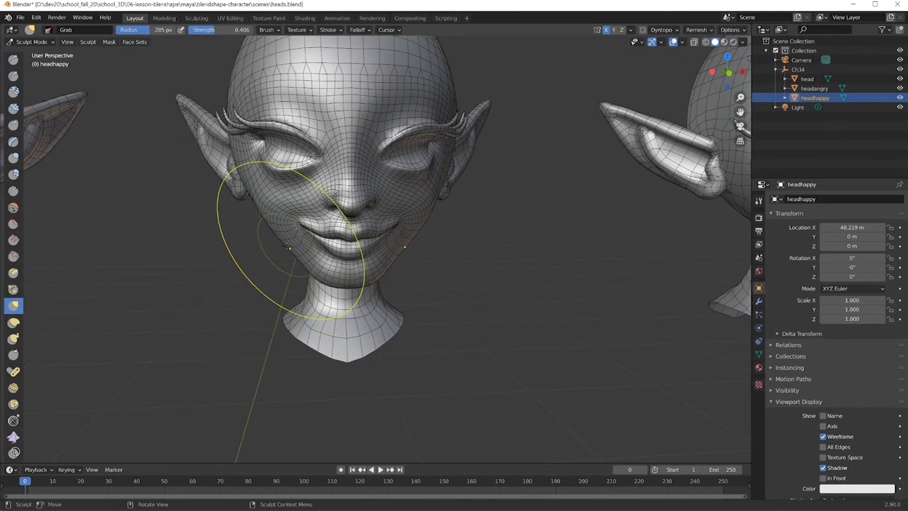
click(284, 247)
drag(288, 246, 298, 246)
scroll(303, 256, down, 5)
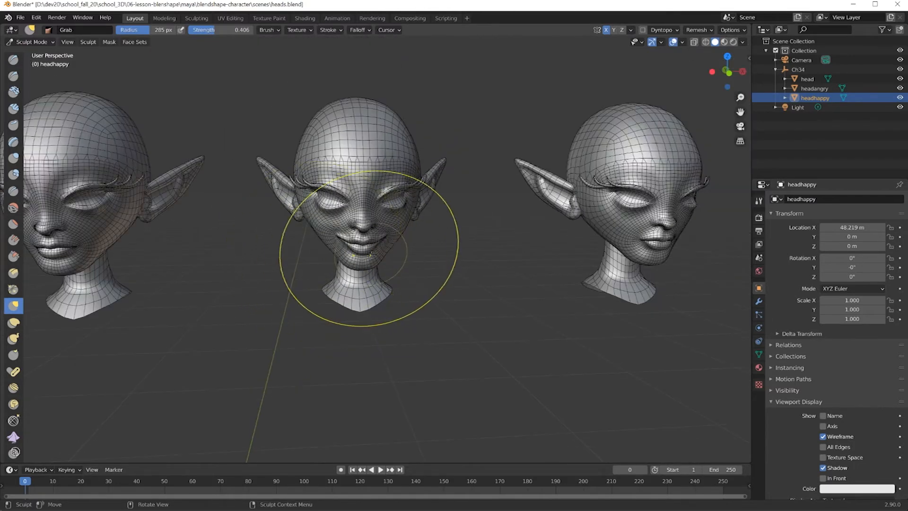
scroll(370, 248, down, 2)
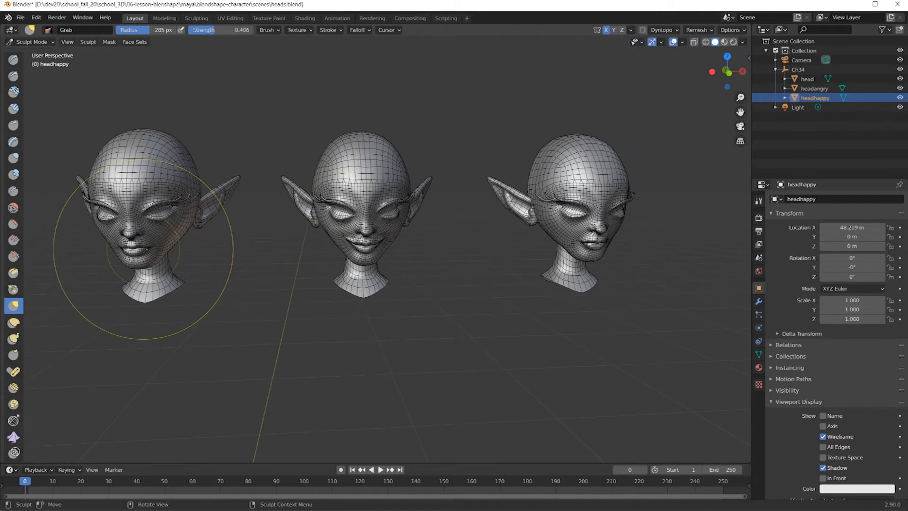
Switch to the headangry object, enter Sculpt Mode on it, and frame its face from the front
scroll(360, 241, up, 5)
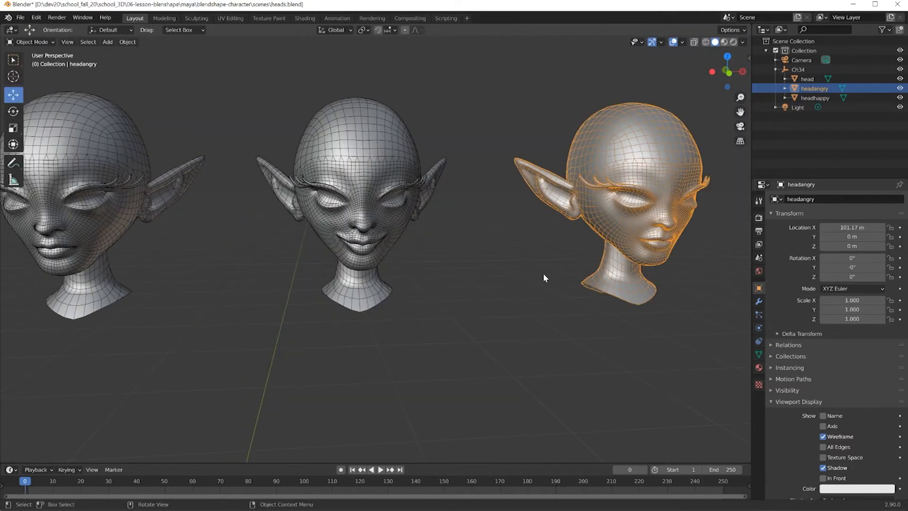
mouse_move(543, 275)
middle_down()
mouse_move(516, 274)
mouse_move(535, 259)
middle_up()
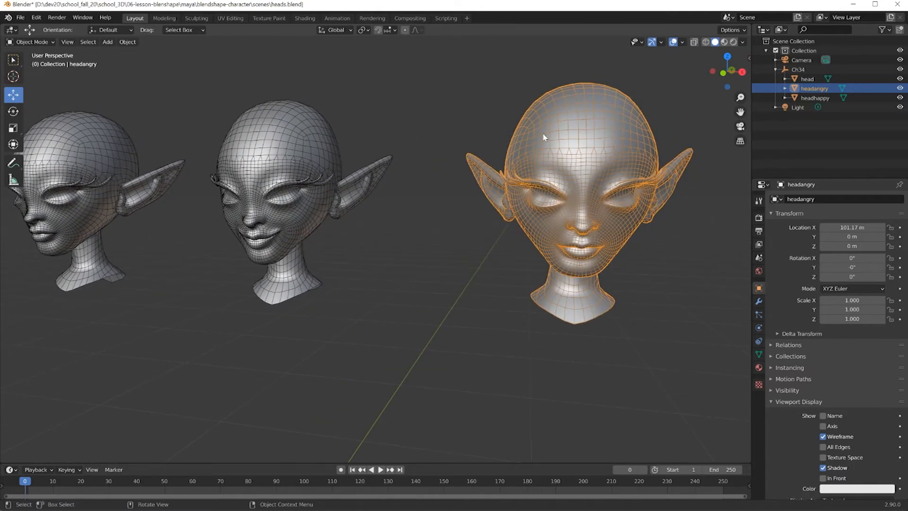
click(29, 42)
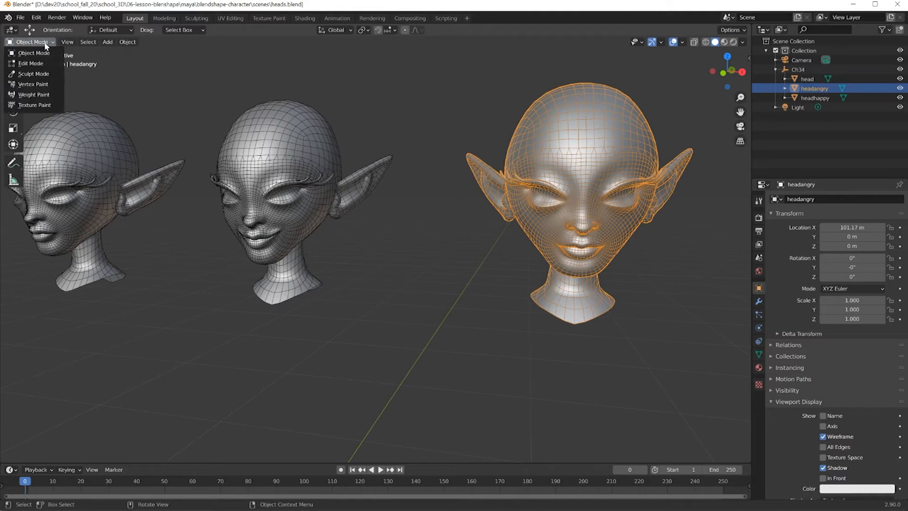
click(27, 75)
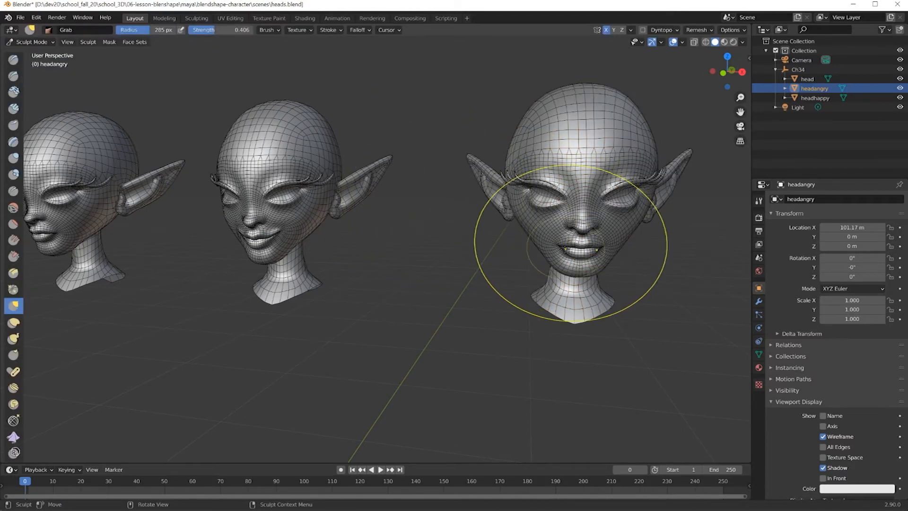
scroll(565, 249, up, 4)
scroll(565, 250, down, 2)
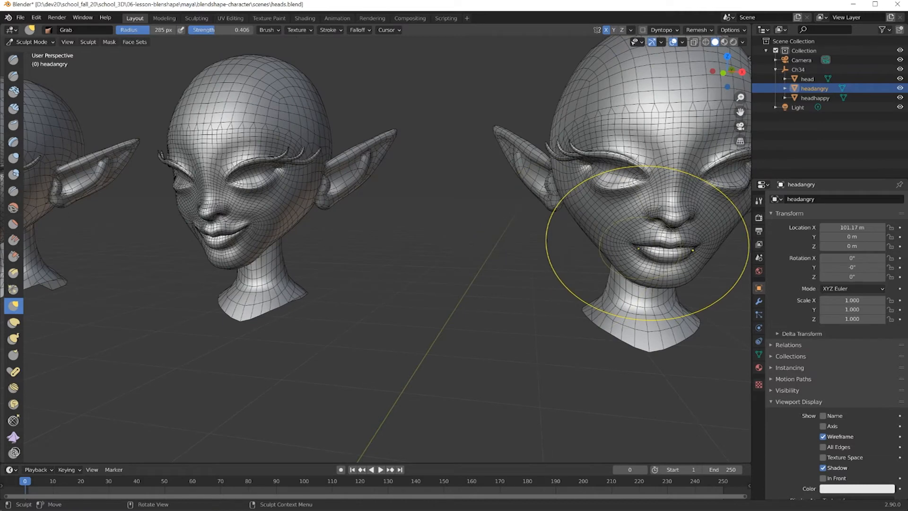
Set the Grab brush radius to 254 px and pull headangry's brows inward and down toward the nose
key(f)
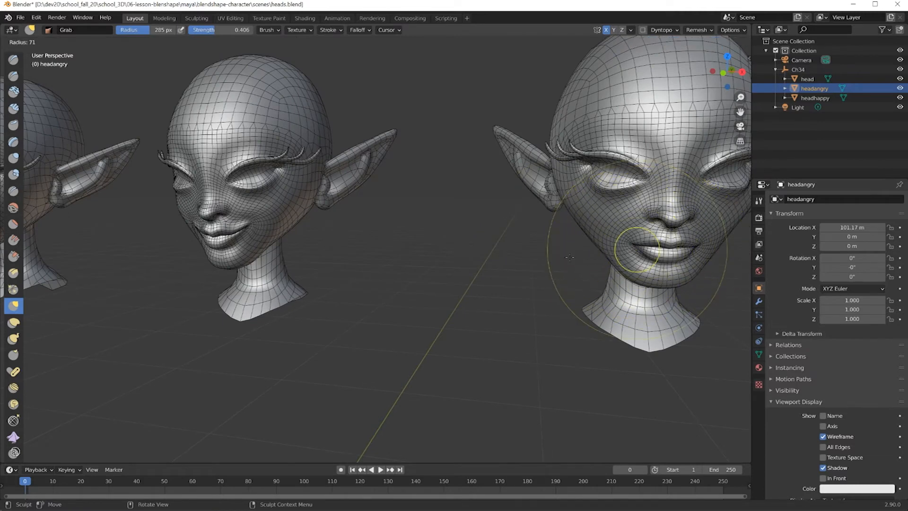
click(633, 245)
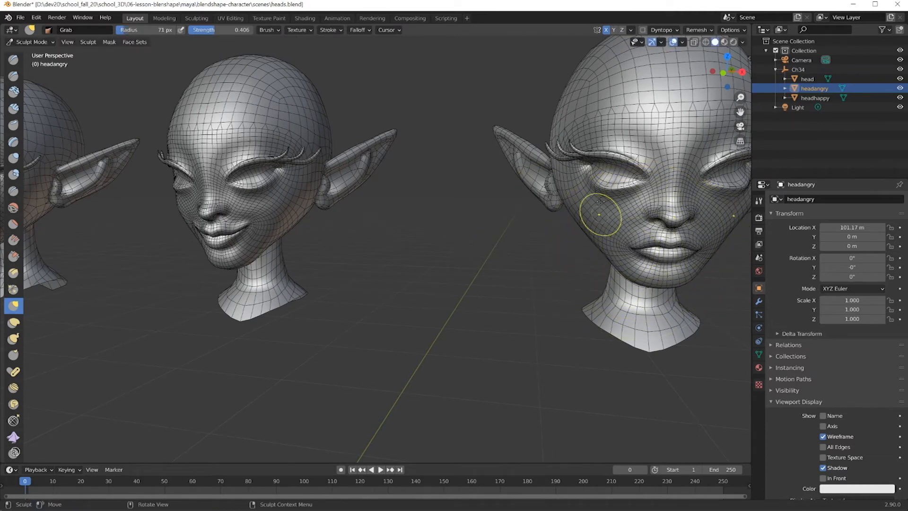
key(f)
click(583, 166)
key(f)
click(583, 161)
drag(585, 171, 597, 159)
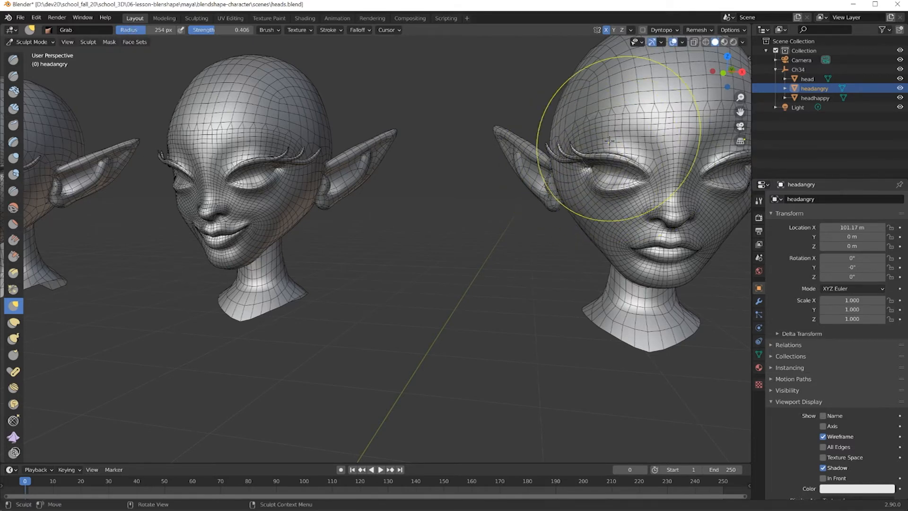
mouse_move(616, 127)
mouse_down()
mouse_move(652, 139)
mouse_move(646, 146)
mouse_up()
Pull the mouth corners of headangry downward symmetrically with the Grab brush
drag(634, 246, 635, 245)
shift+middle_drag(635, 246, 519, 231)
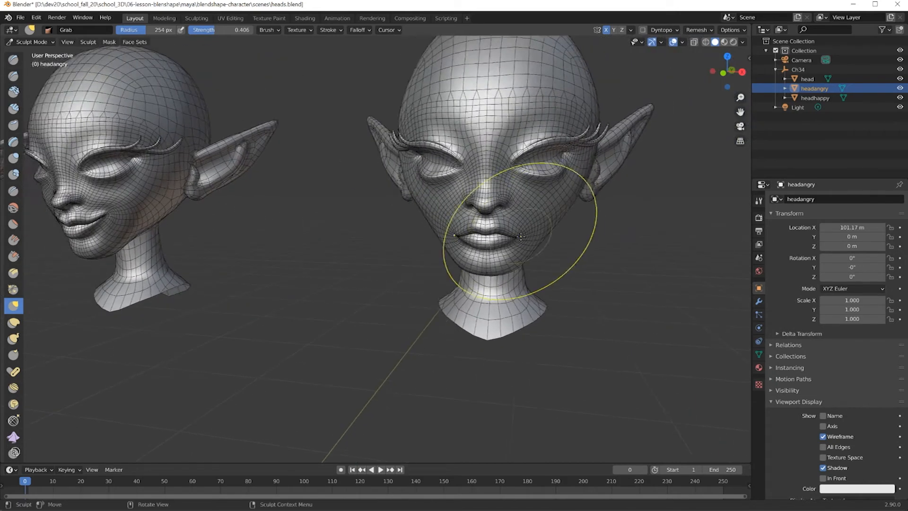
scroll(513, 227, up, 2)
drag(508, 223, 507, 243)
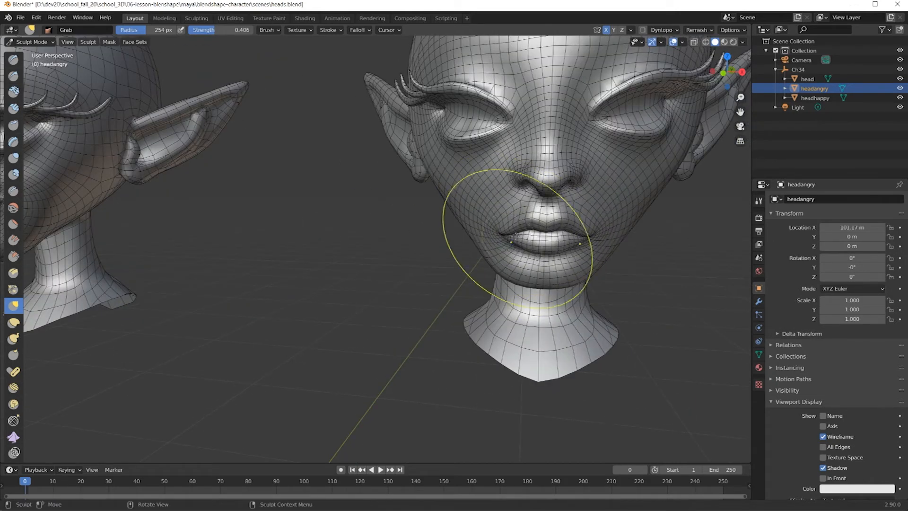
Turn off X mirroring to shape each mouth corner of headangry separately, then re-enable it and adjust the corners symmetrically
click(606, 29)
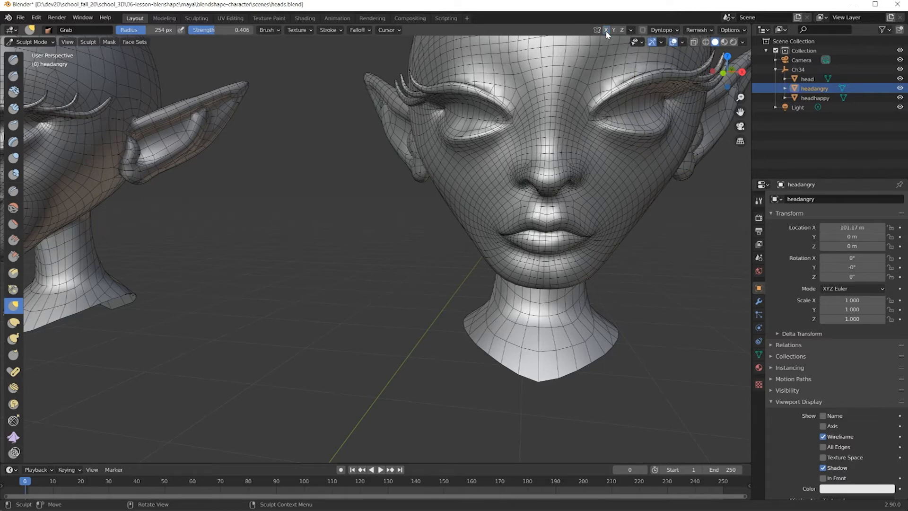
drag(594, 237, 588, 256)
drag(501, 228, 508, 235)
click(606, 29)
drag(589, 229, 590, 223)
scroll(572, 251, down, 10)
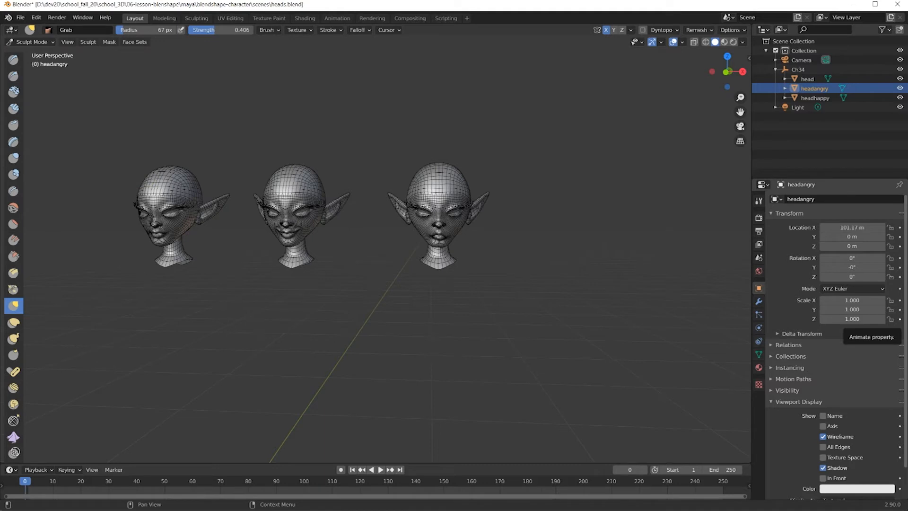
Return to Object Mode and select head, headhappy and headangry together
key(ctrl+Tab)
click(160, 185)
click(299, 176)
click(452, 186)
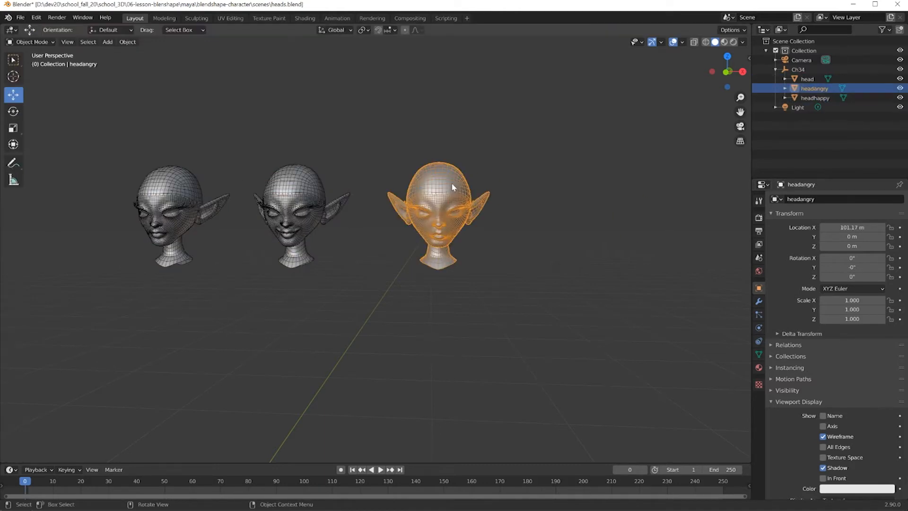
click(112, 131)
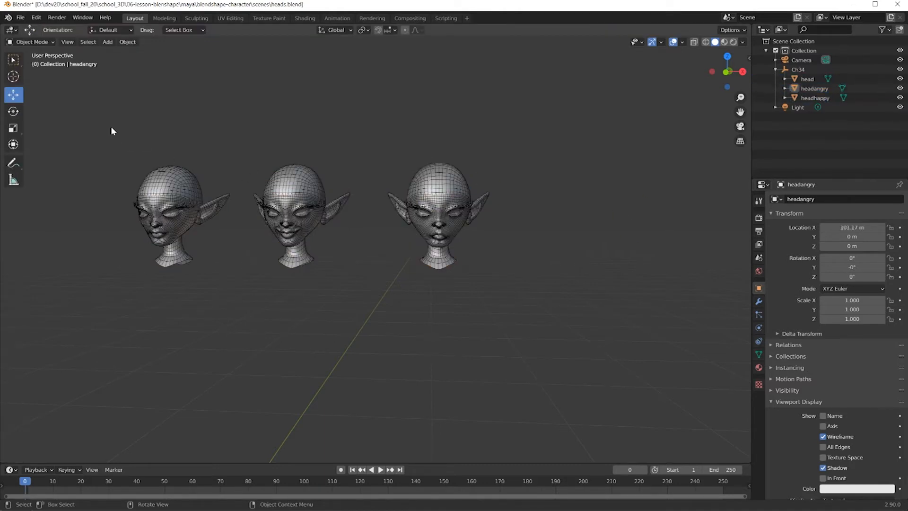
click(166, 188)
shift+click(298, 187)
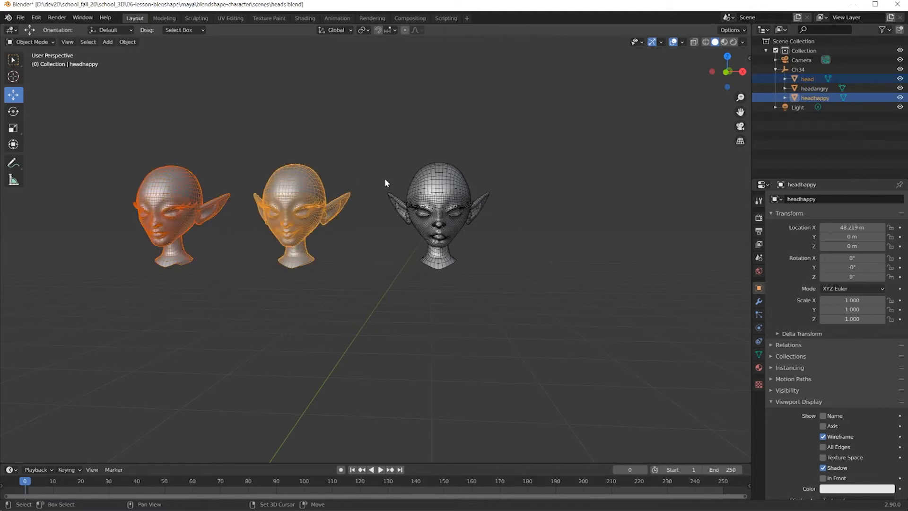
shift+click(441, 180)
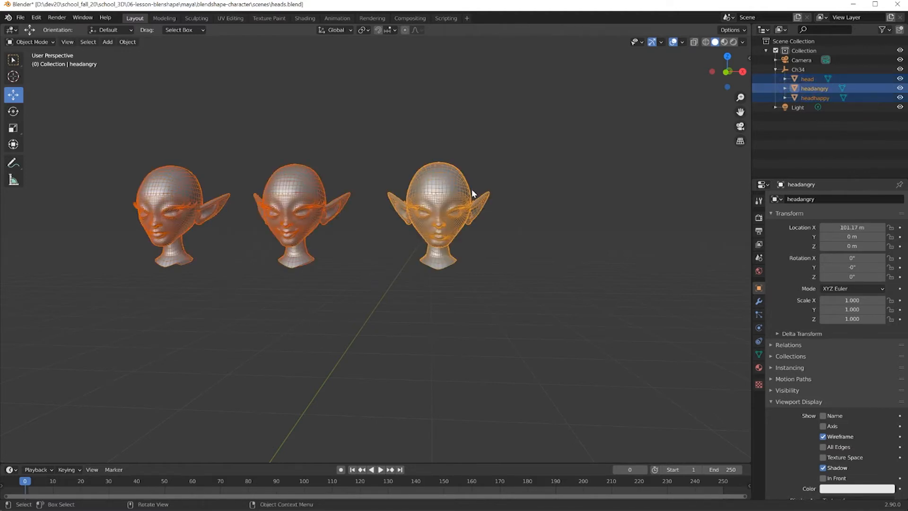
Export the selected heads as an FBX named head-blendshapes.fbx, limited to Selected Objects
click(20, 17)
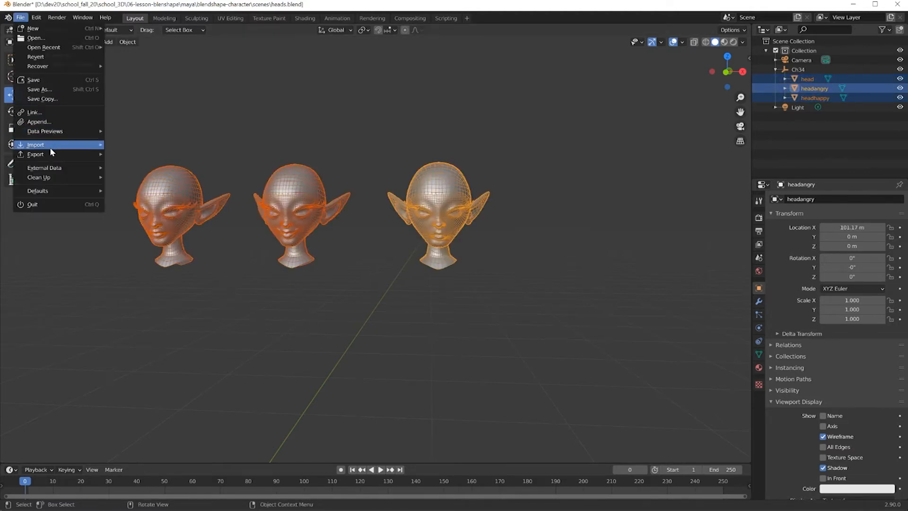
mouse_move(76, 154)
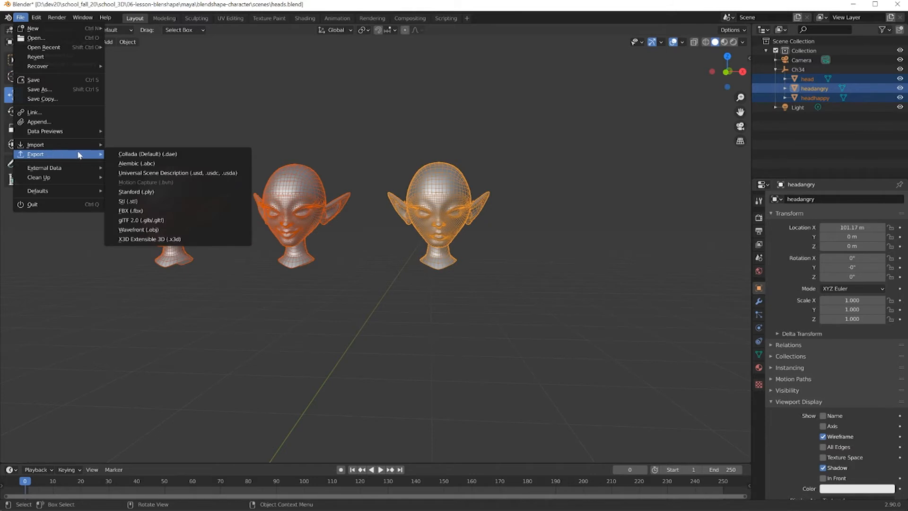
click(129, 210)
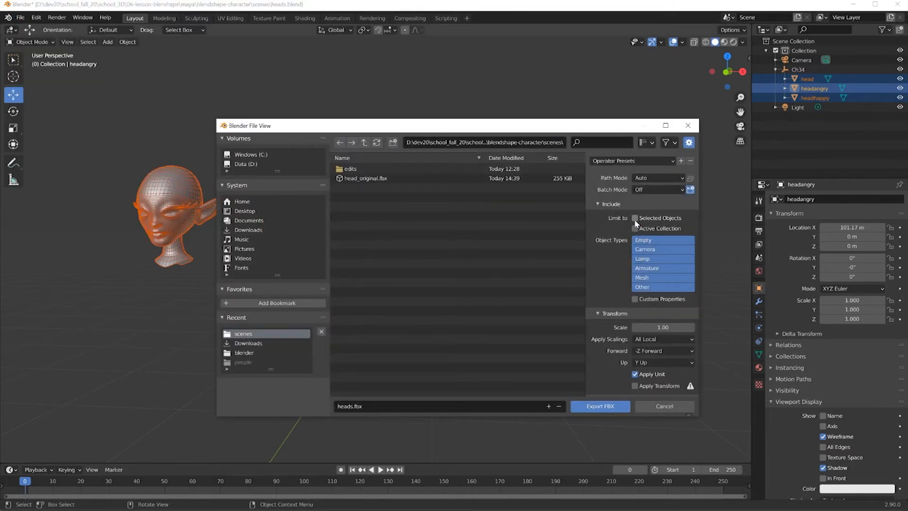
click(636, 217)
click(353, 407)
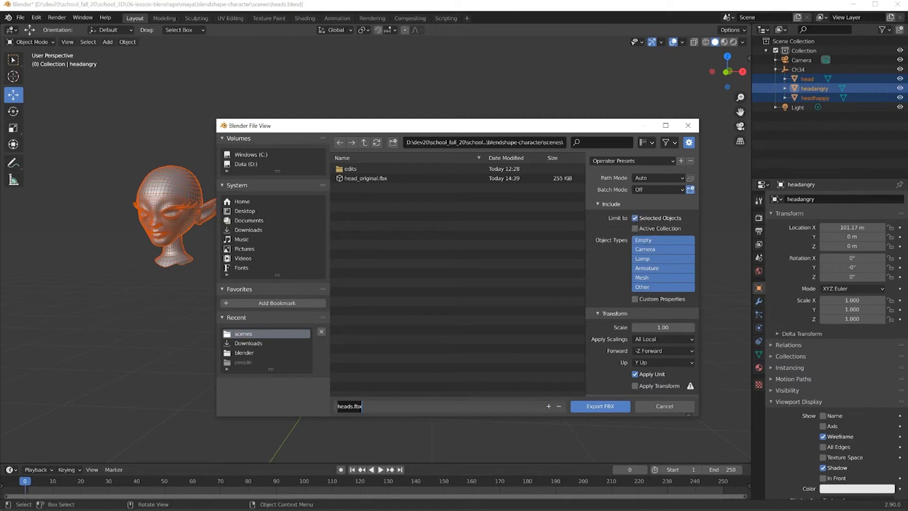
key(BackSpace)
text(_blendshapes)
key(Return)
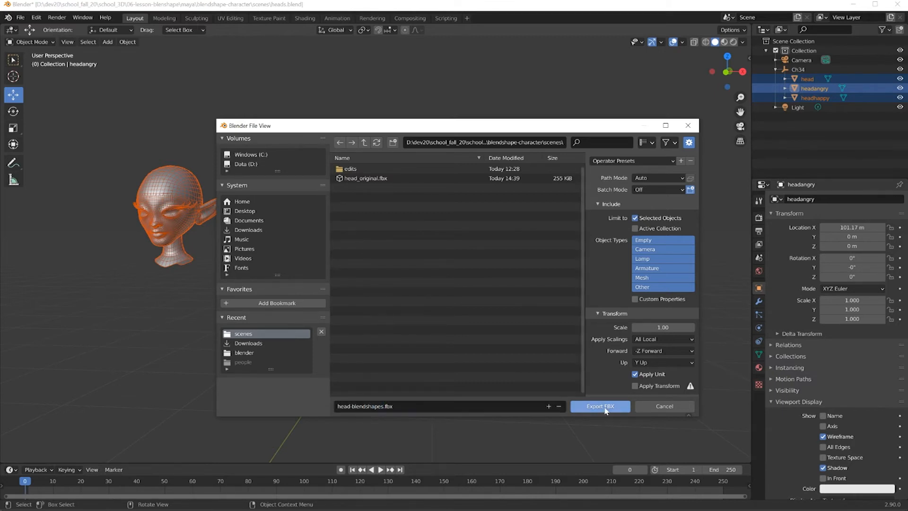
click(605, 409)
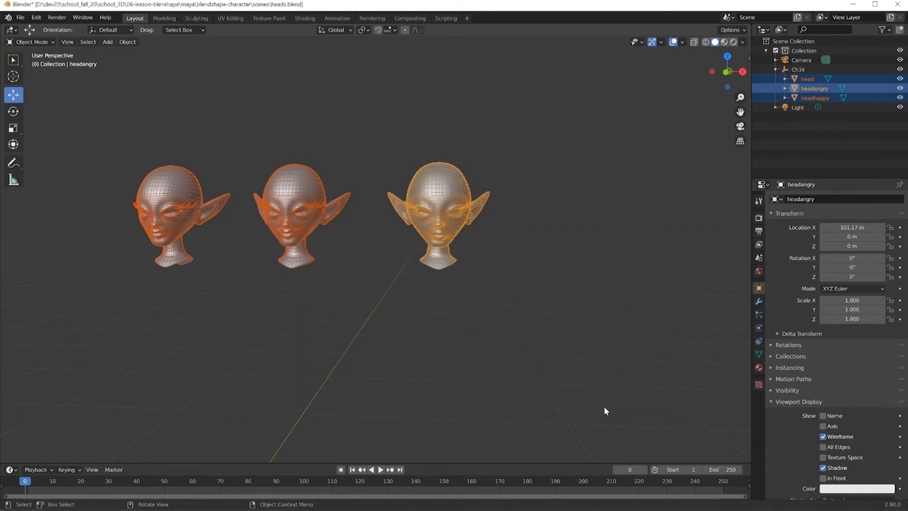
Switch to Maya and delete the character's original head mesh from the scene
mouse_move(428, 507)
click(395, 480)
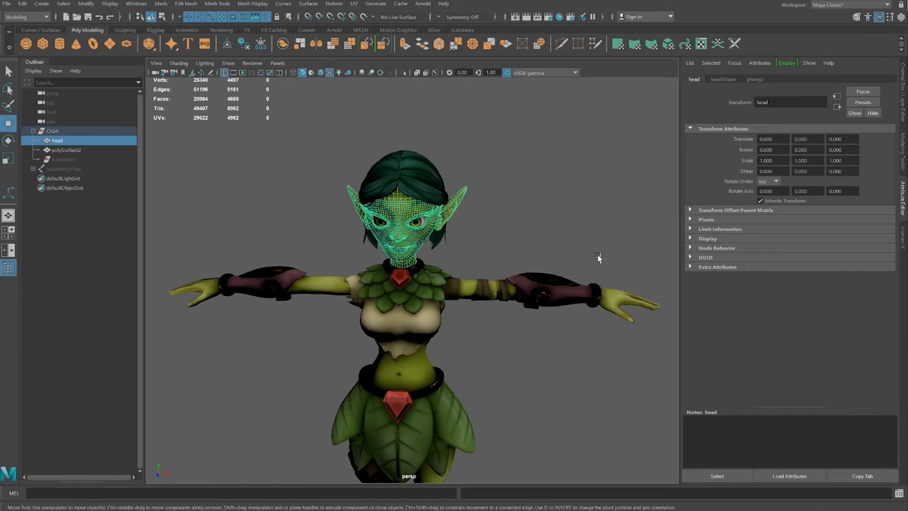
key(Delete)
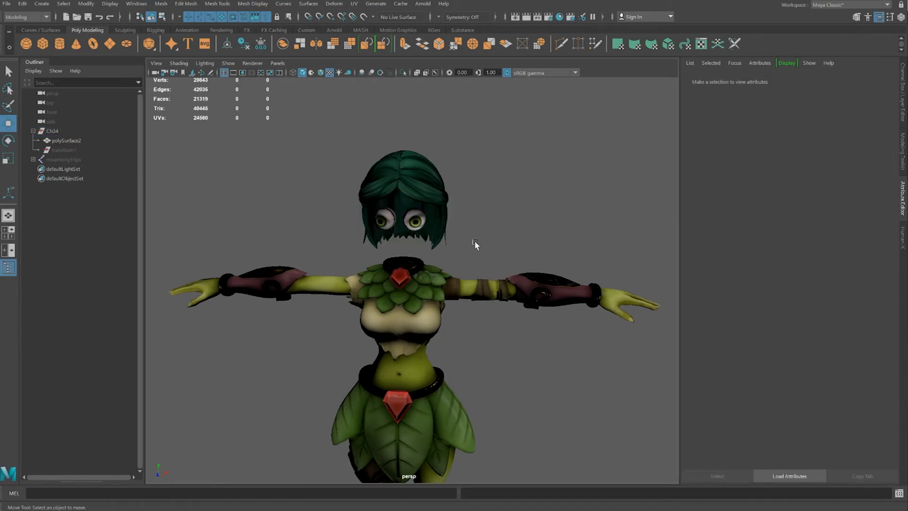
Import head-blendshapes.fbx into the character scene
click(7, 3)
click(26, 109)
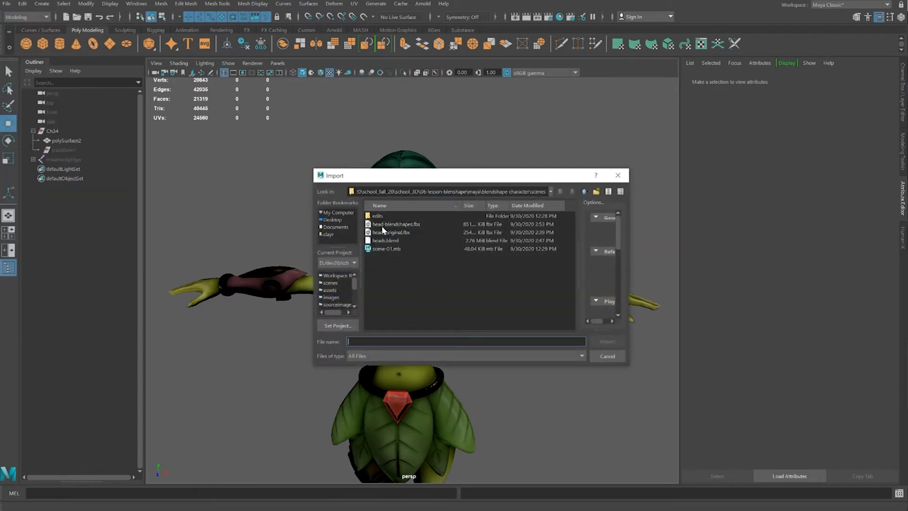
click(400, 225)
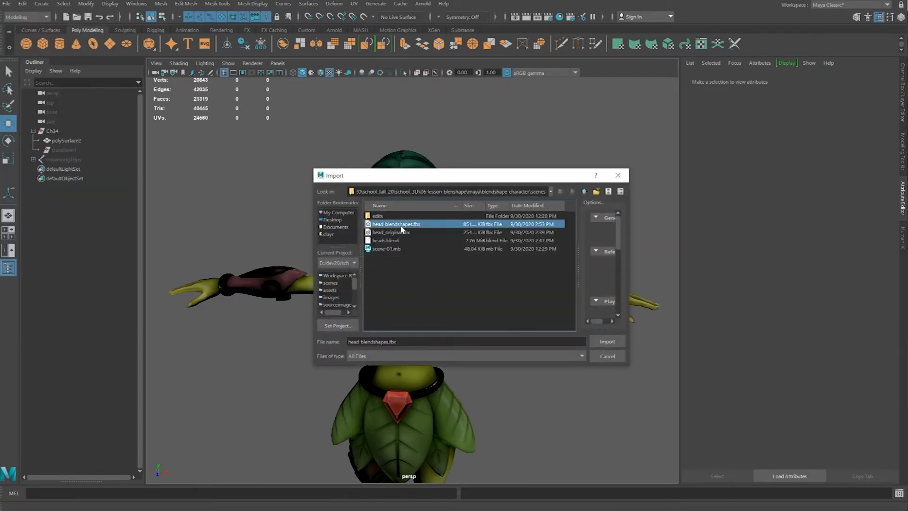
click(608, 342)
scroll(533, 248, down, 2)
scroll(532, 249, up, 4)
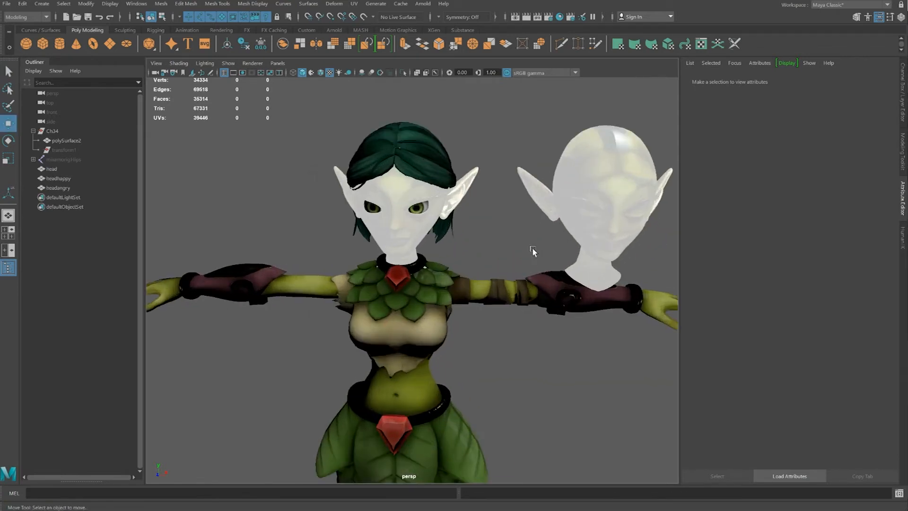
scroll(532, 248, up, 2)
Compare the phong material attributes of the imported head with those of the polySurface2 body mesh
click(403, 215)
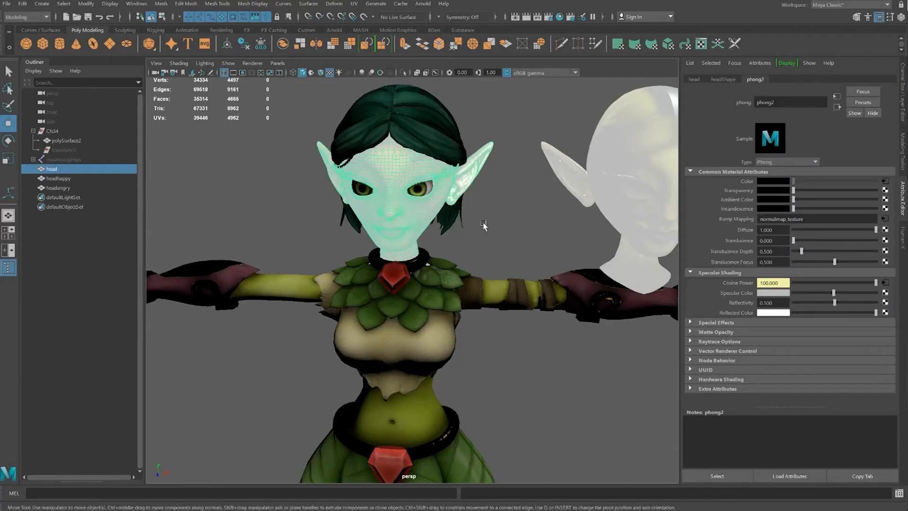
click(434, 231)
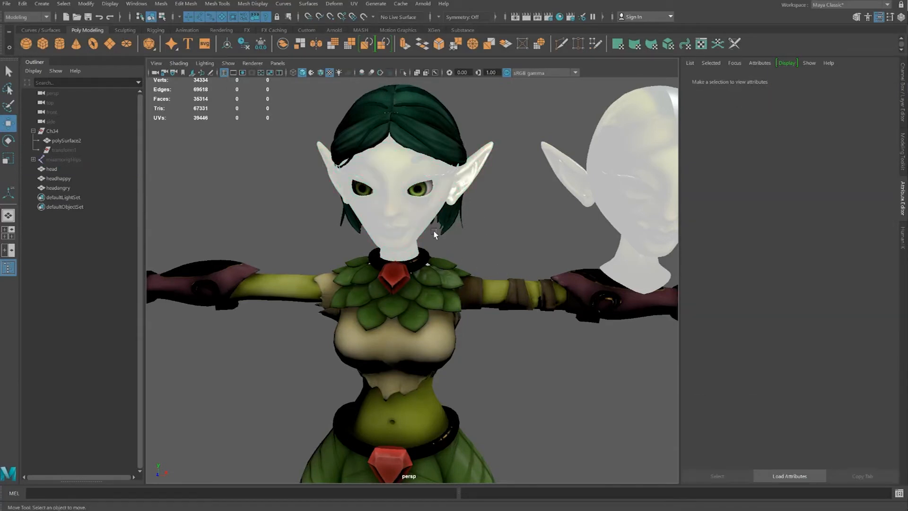
click(419, 220)
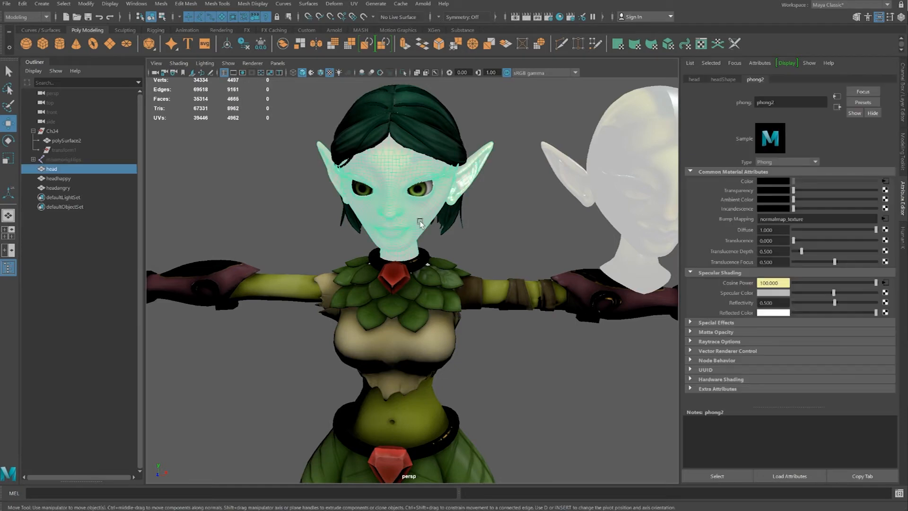
click(493, 284)
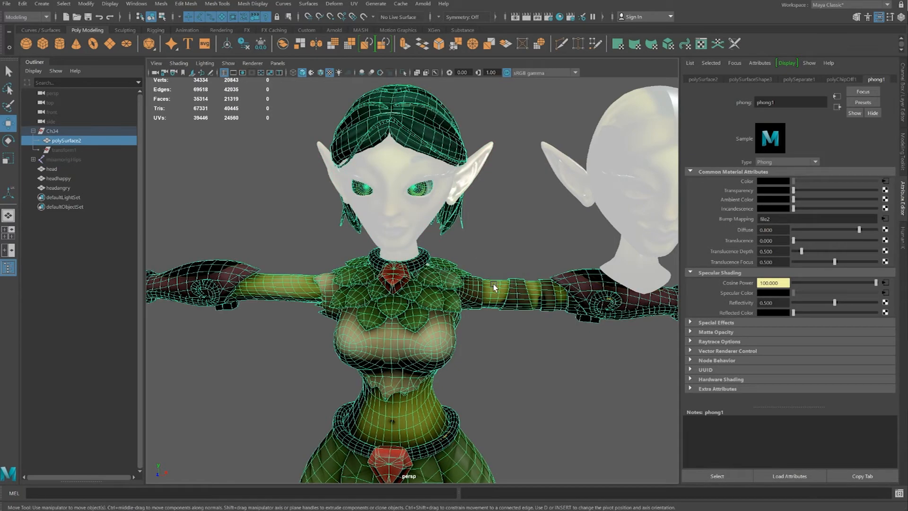
click(424, 225)
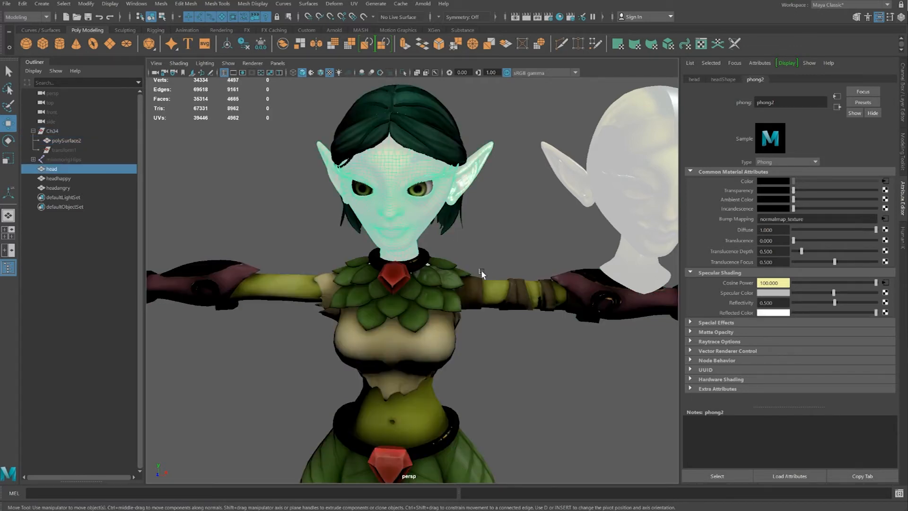
click(500, 285)
click(408, 225)
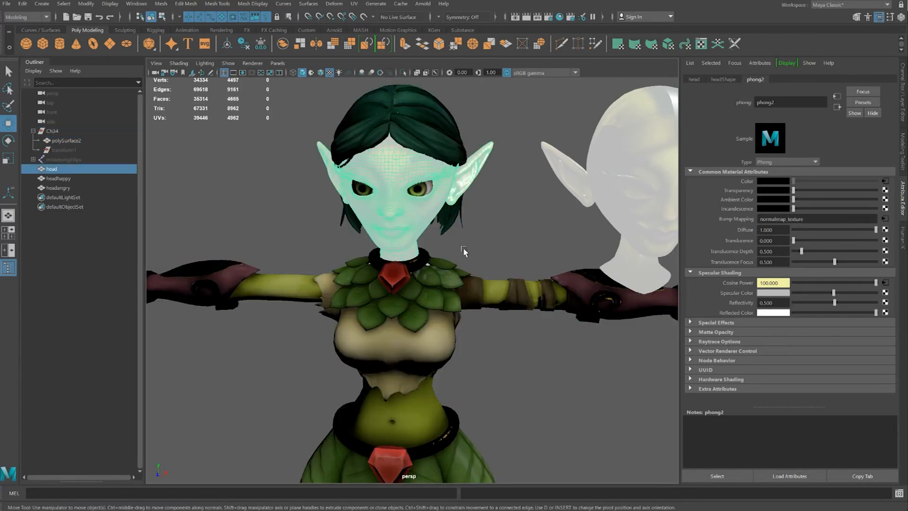
click(495, 283)
click(420, 223)
Match the imported head's phong2 material to the body by lowering its Reflected Color to black
click(497, 287)
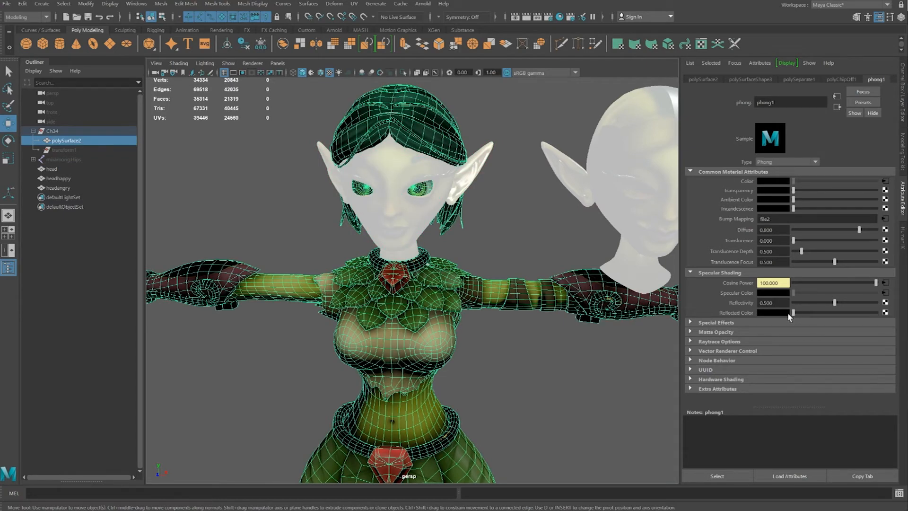
click(413, 214)
drag(876, 313, 786, 318)
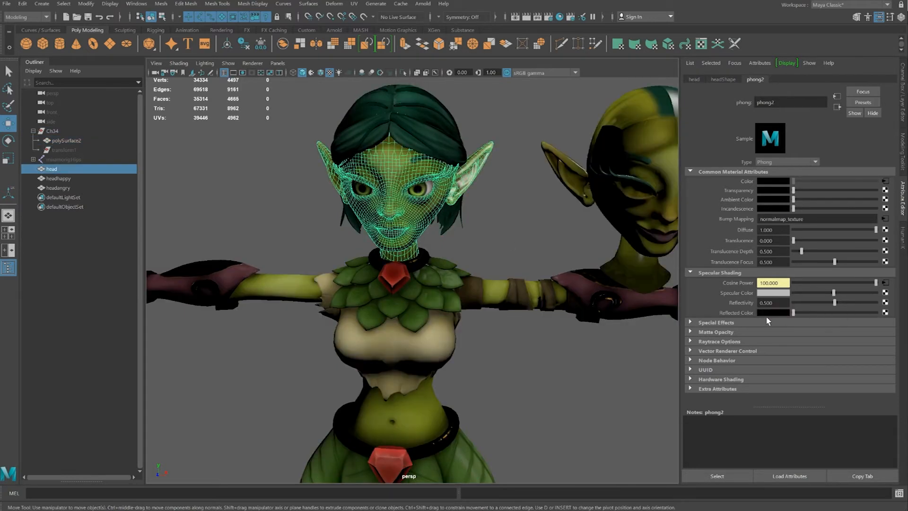
click(515, 350)
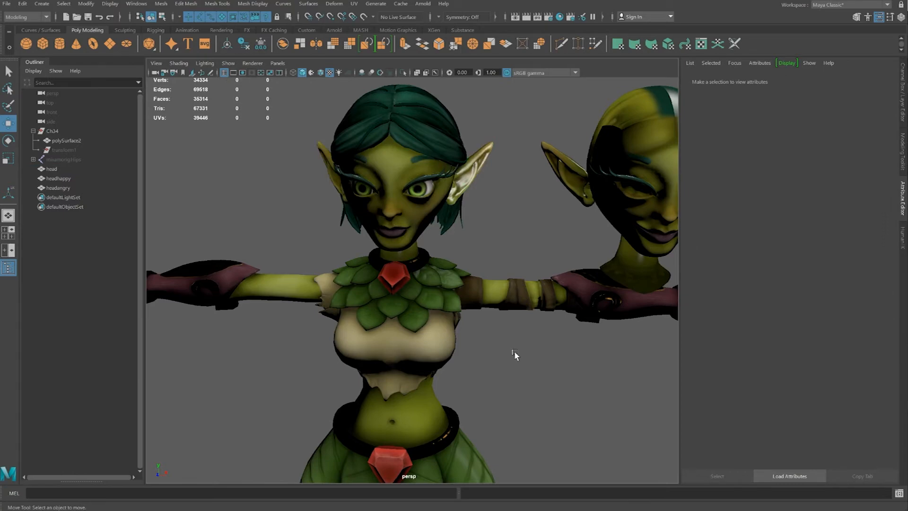
key(ctrl+z)
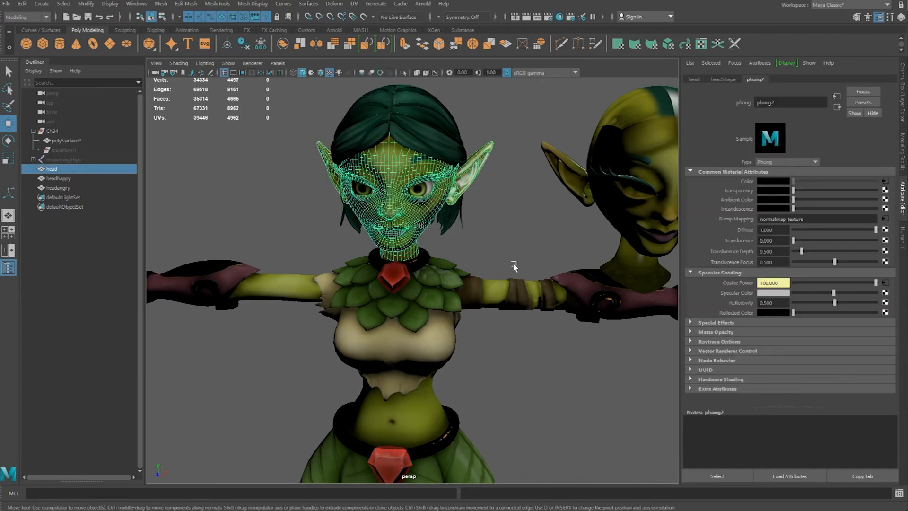
click(508, 285)
click(426, 223)
click(492, 283)
click(421, 226)
click(472, 271)
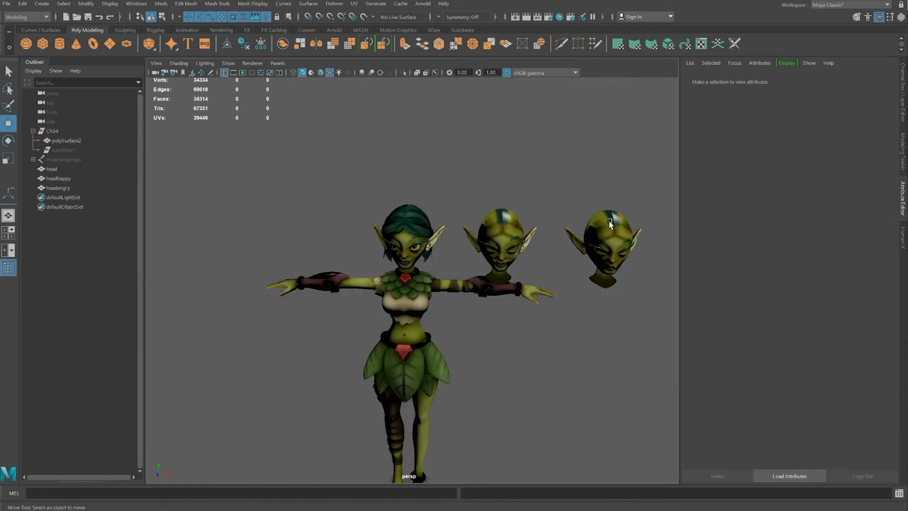
Create a blend shape on the head mesh with headangry and headhappy as its targets
click(609, 227)
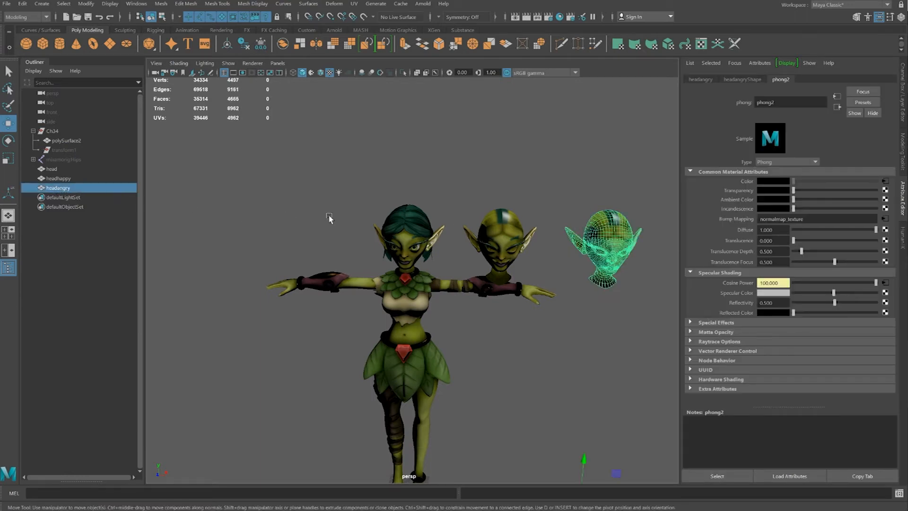
shift+click(500, 224)
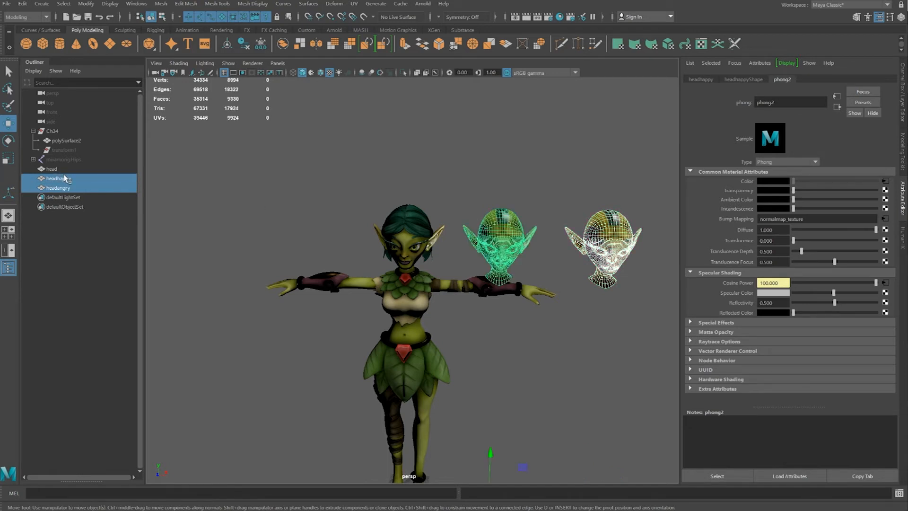
shift+click(404, 239)
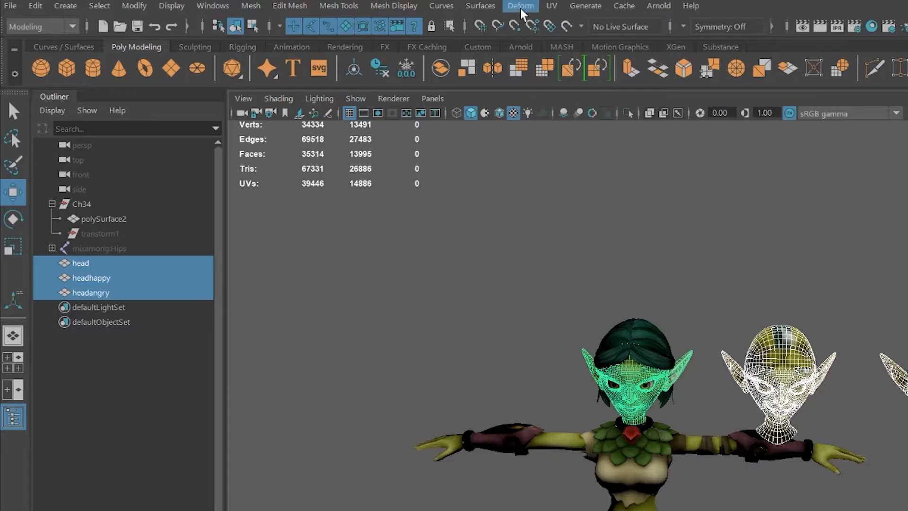
click(334, 6)
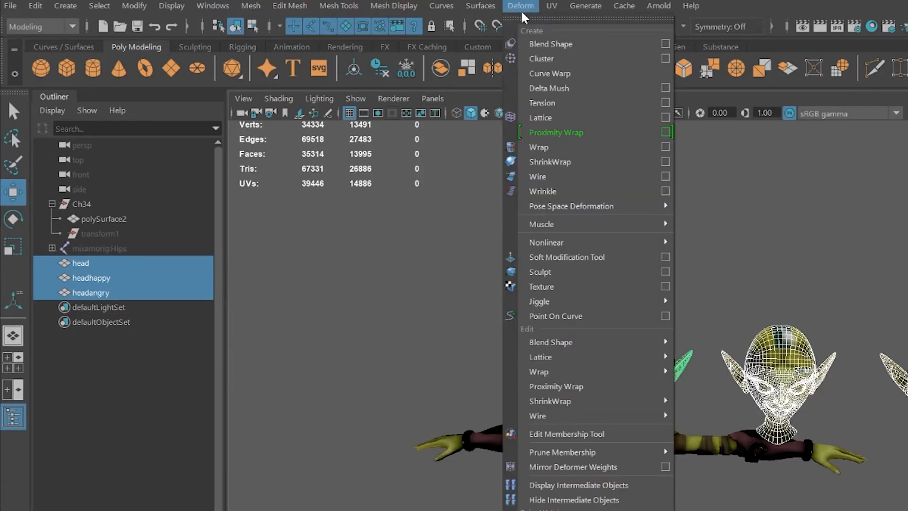
click(551, 44)
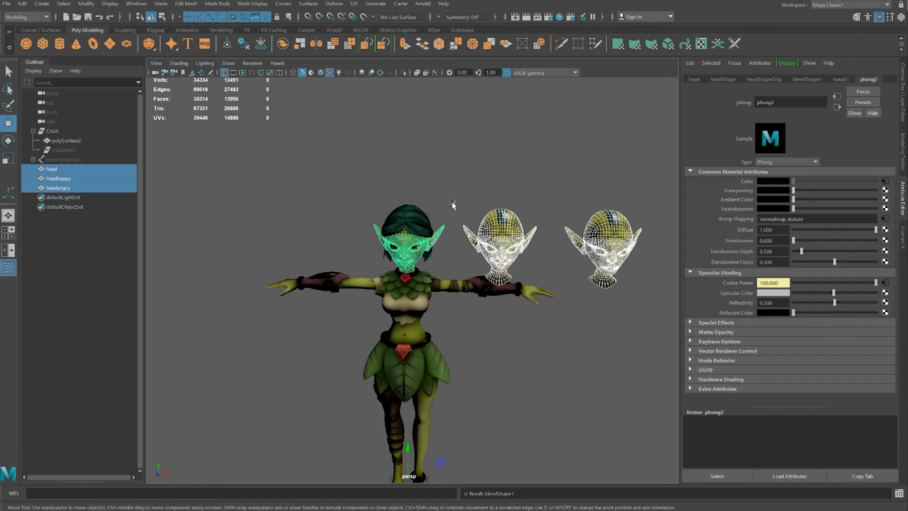
Open the Shape Editor for the character's head and place it clear of the faces
click(700, 318)
click(405, 240)
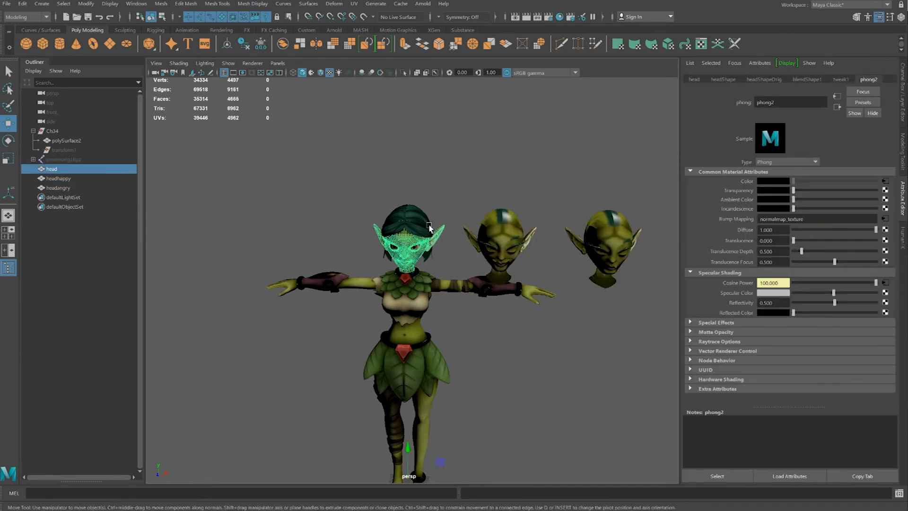
scroll(405, 240, up, 5)
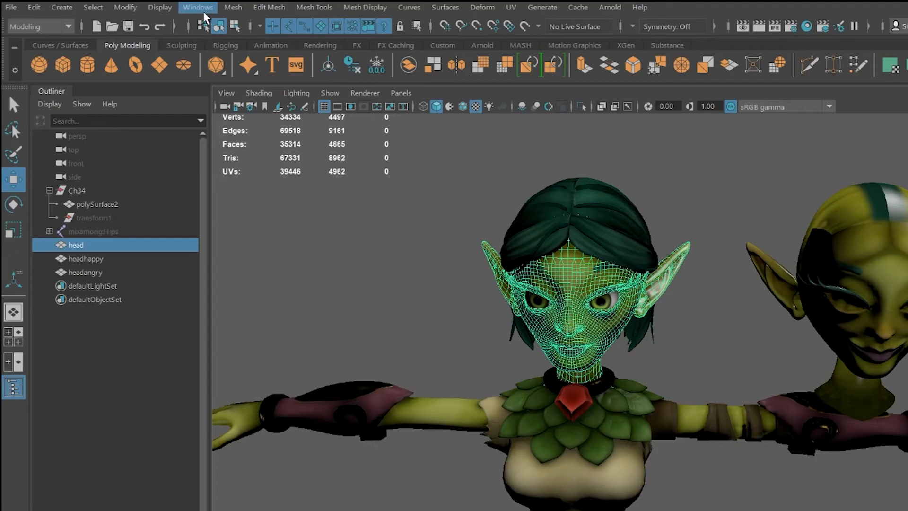
click(136, 4)
mouse_move(236, 84)
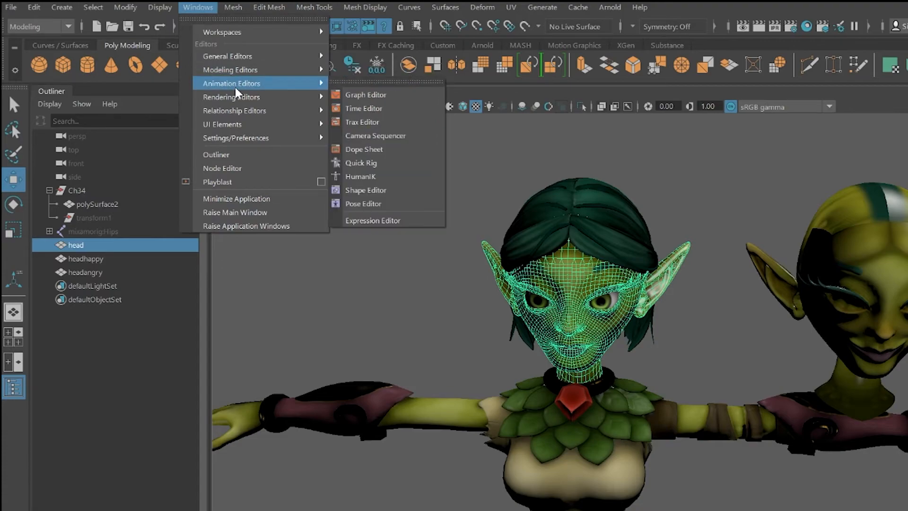
click(385, 191)
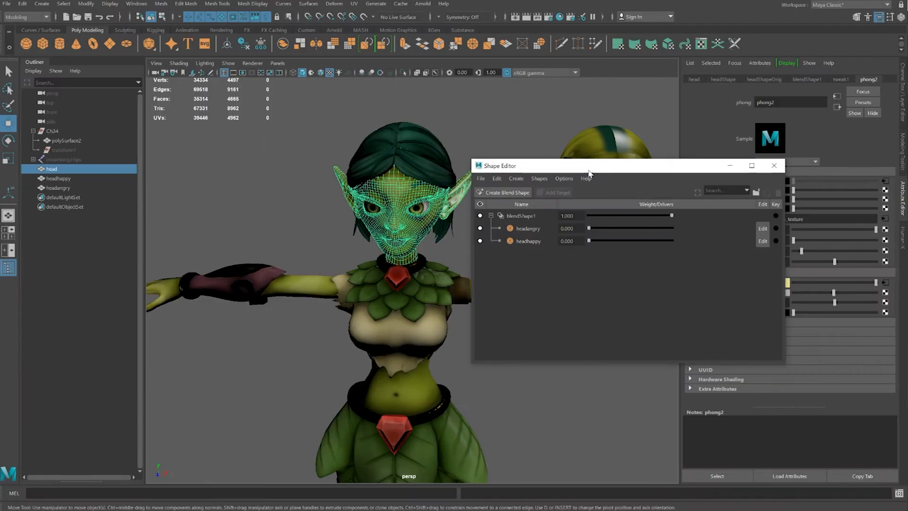
drag(589, 171, 628, 305)
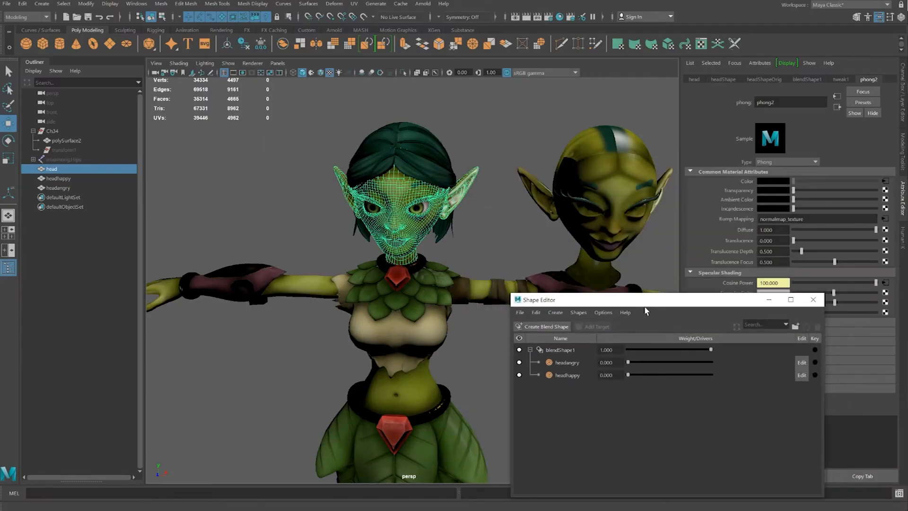
Try out the headangry and headhappy weights over their full range to preview both expressions
drag(629, 363, 731, 371)
drag(628, 375, 753, 388)
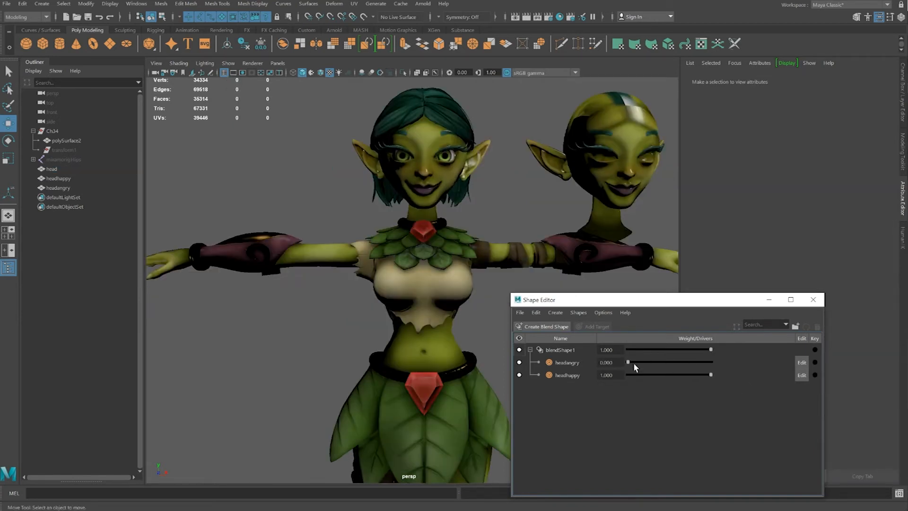
drag(630, 363, 751, 385)
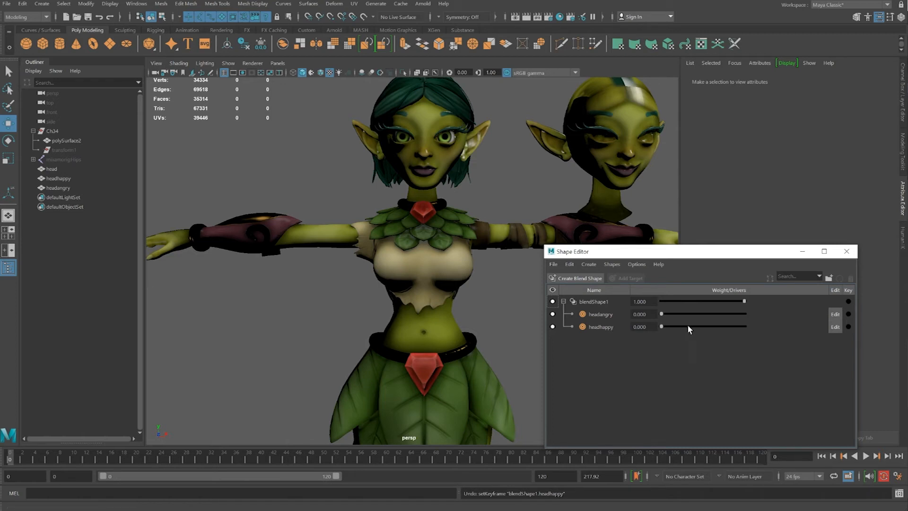
Keyframe the headhappy weight at 0 on frame 0 and at 1.000 on frame 10
click(9, 458)
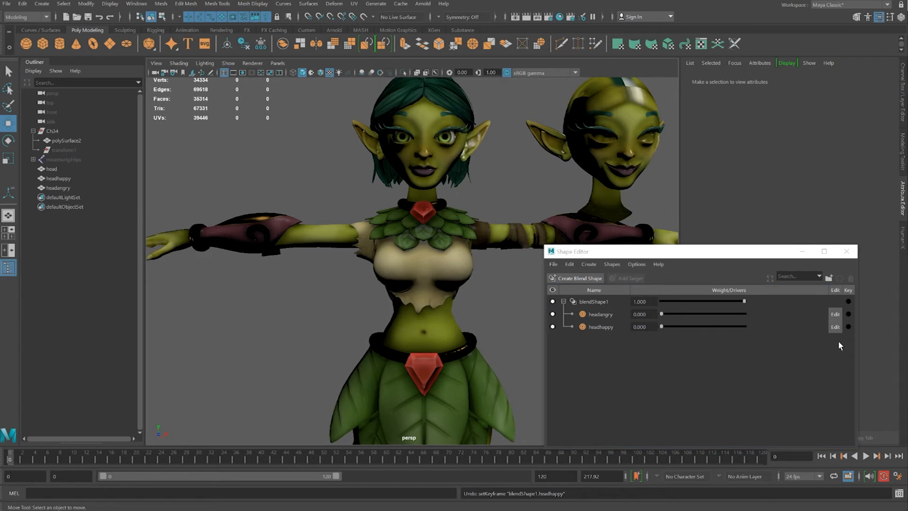
click(849, 327)
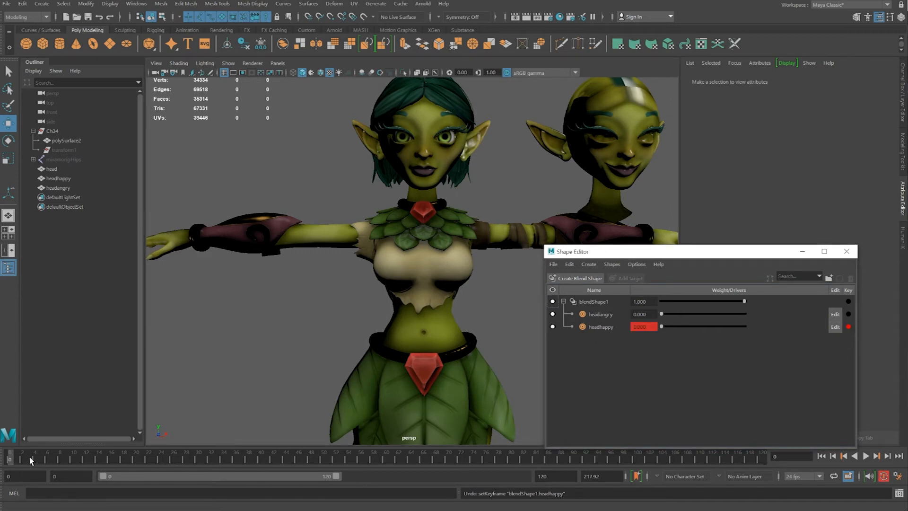
click(72, 461)
drag(661, 327, 690, 341)
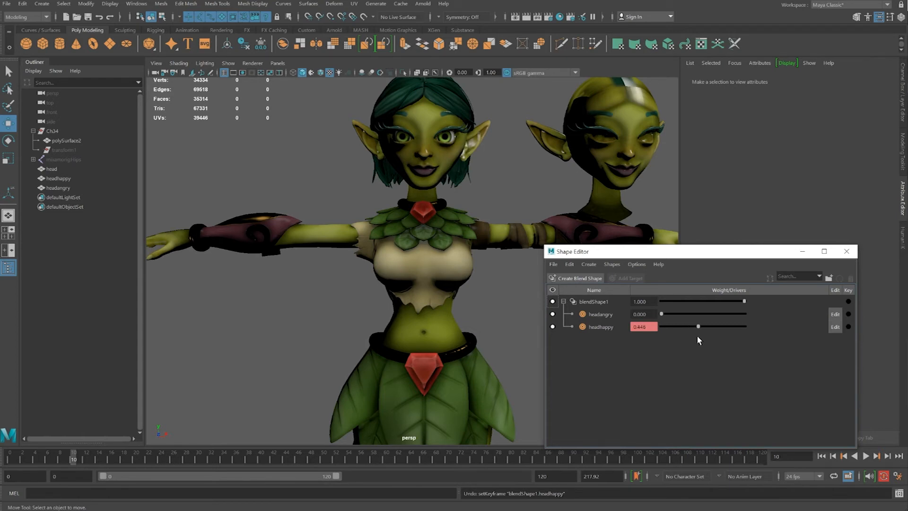
mouse_move(678, 333)
mouse_down()
mouse_move(655, 331)
mouse_move(683, 333)
mouse_up()
drag(688, 333, 785, 333)
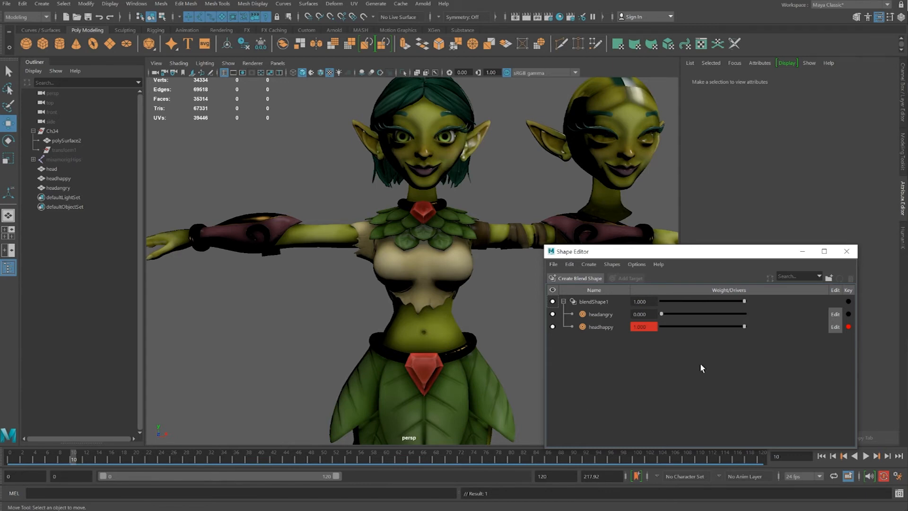
Keyframe the headhappy and headangry weights at 0 on frame 20
drag(89, 460, 137, 461)
drag(744, 326, 674, 330)
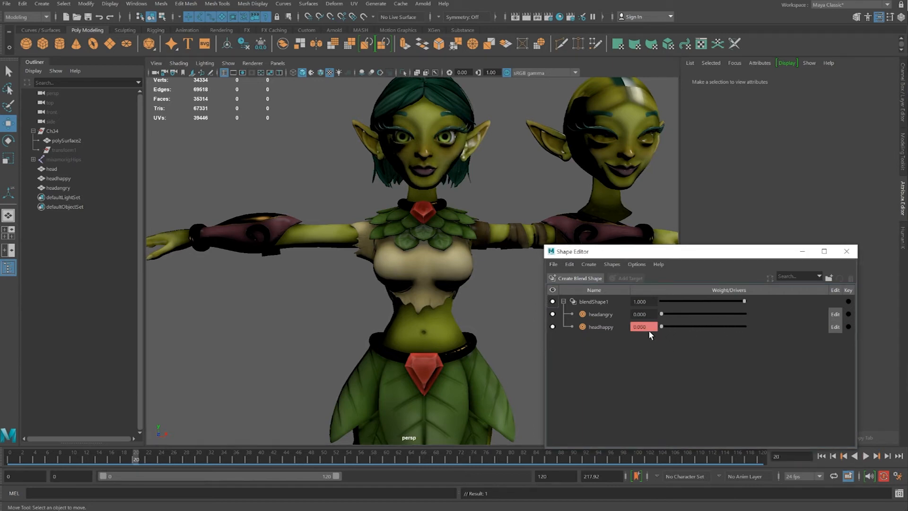
mouse_move(133, 461)
mouse_down()
mouse_move(11, 458)
mouse_move(136, 458)
mouse_up()
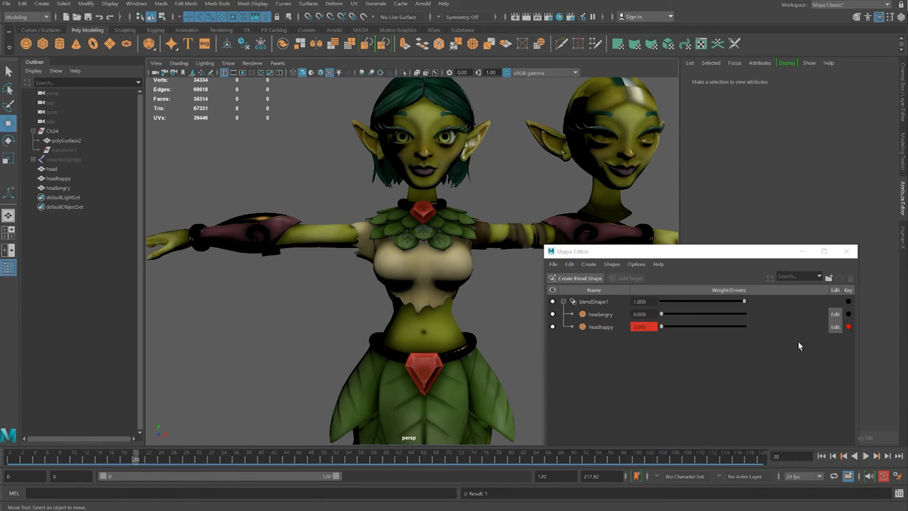
click(848, 315)
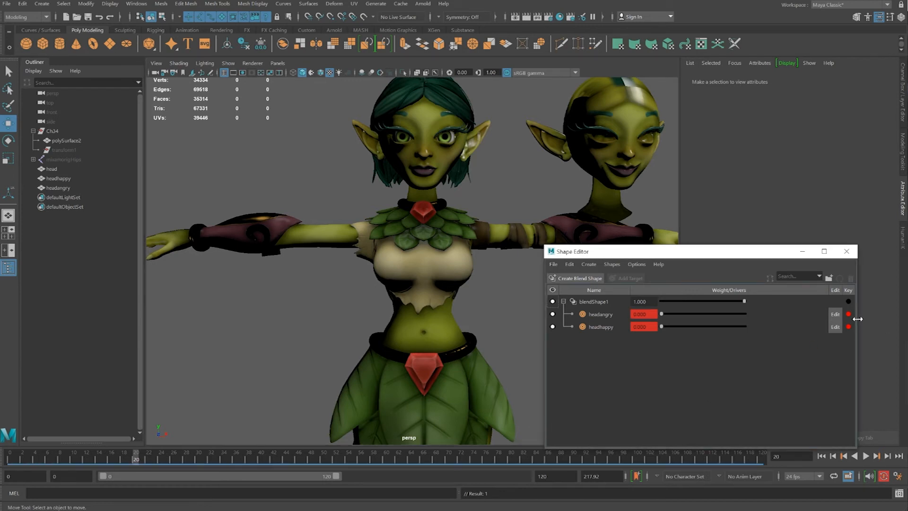
Keyframe the headangry weight at 1.000 on frame 30
drag(172, 463, 198, 464)
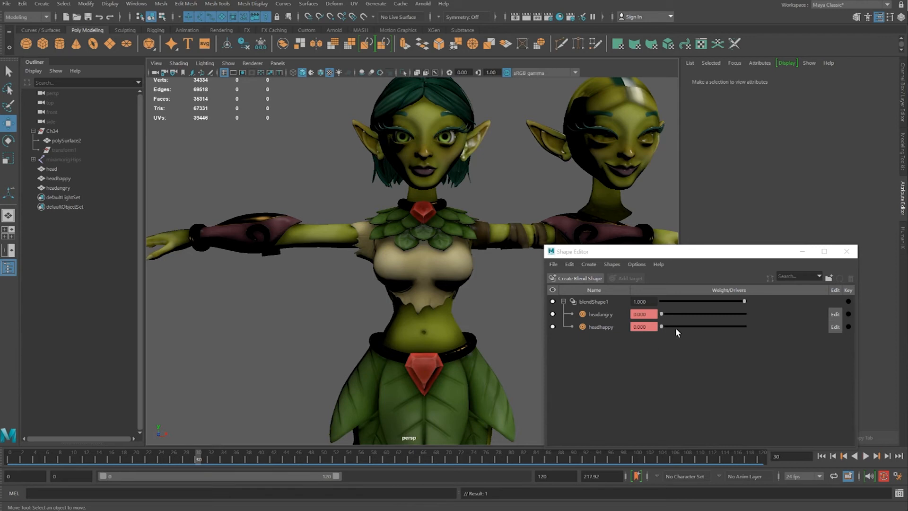
drag(662, 314, 679, 321)
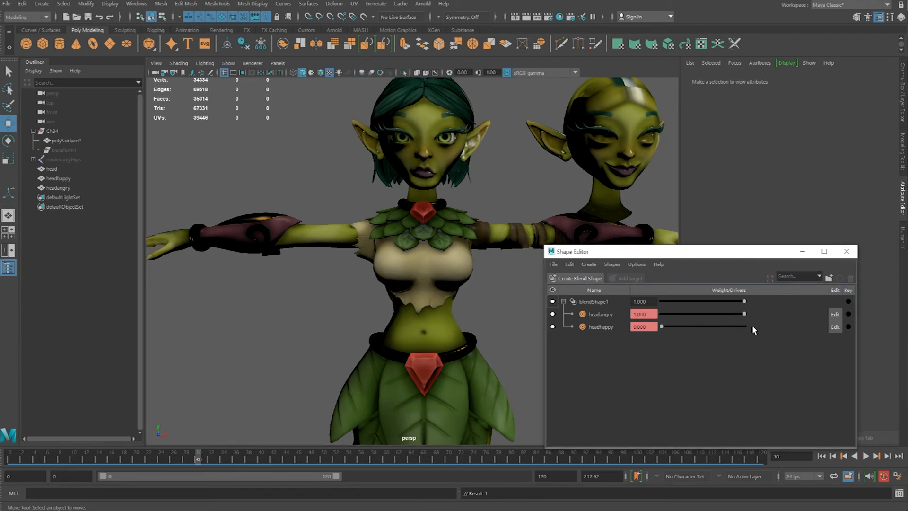
drag(753, 325, 752, 325)
Review the facial animation on the head by scrubbing the timeline and playing it back
alt+middle_drag(448, 236, 452, 290)
scroll(451, 290, up, 5)
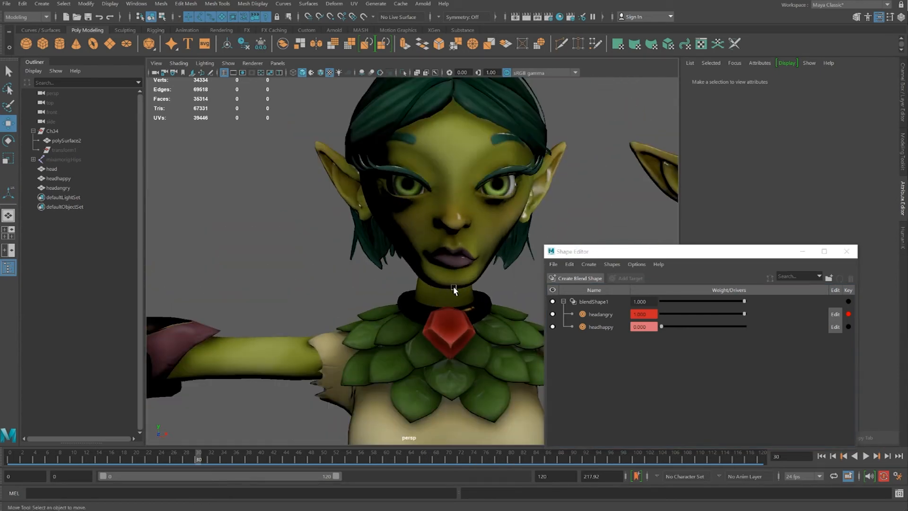
mouse_move(198, 463)
mouse_down()
mouse_move(79, 464)
mouse_move(299, 460)
mouse_up()
scroll(238, 439, down, 5)
key(alt+v)
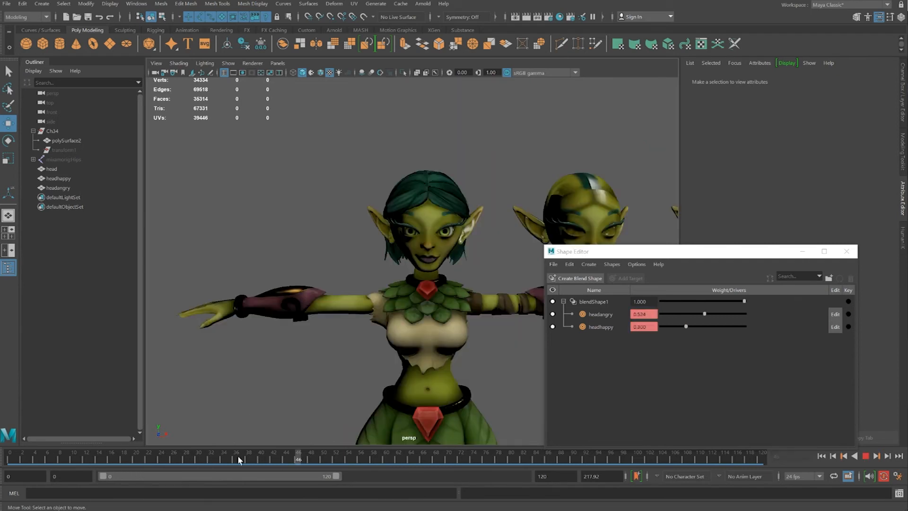
scroll(368, 367, down, 5)
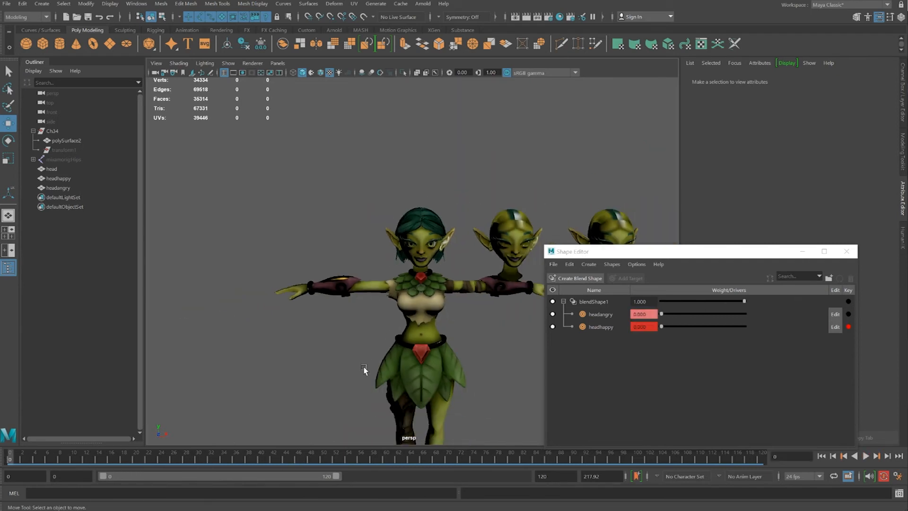
Unhide the mixamorig:Hips skeleton and shift the hips joint slightly forward towards the body mesh
alt+drag(365, 371, 265, 364)
click(73, 162)
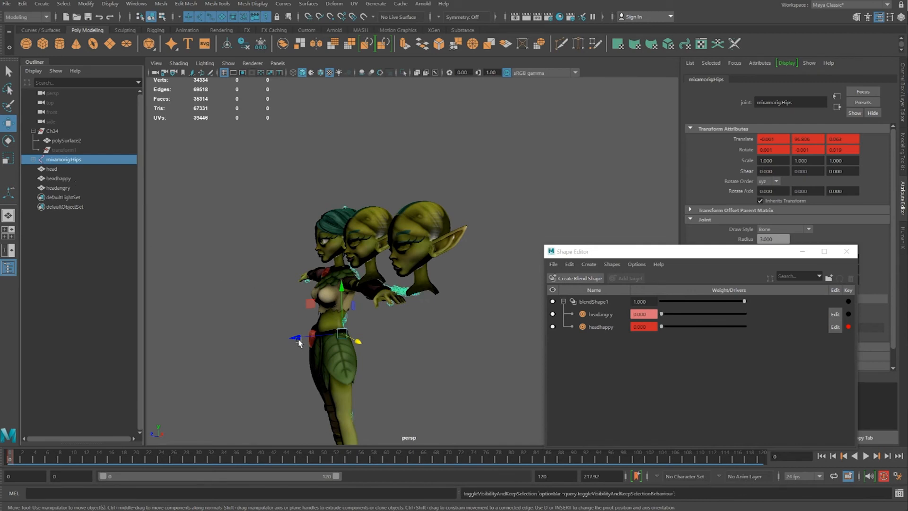
drag(296, 338, 288, 341)
Enable X-Ray Joints shading in the perspective view
scroll(355, 392, down, 3)
alt+middle_drag(370, 390, 351, 348)
scroll(341, 246, up, 4)
click(198, 90)
click(183, 66)
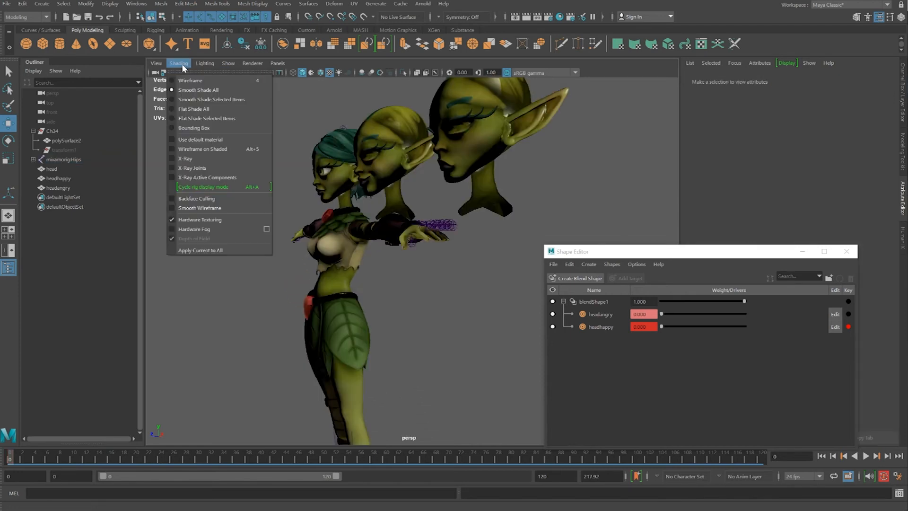
click(172, 167)
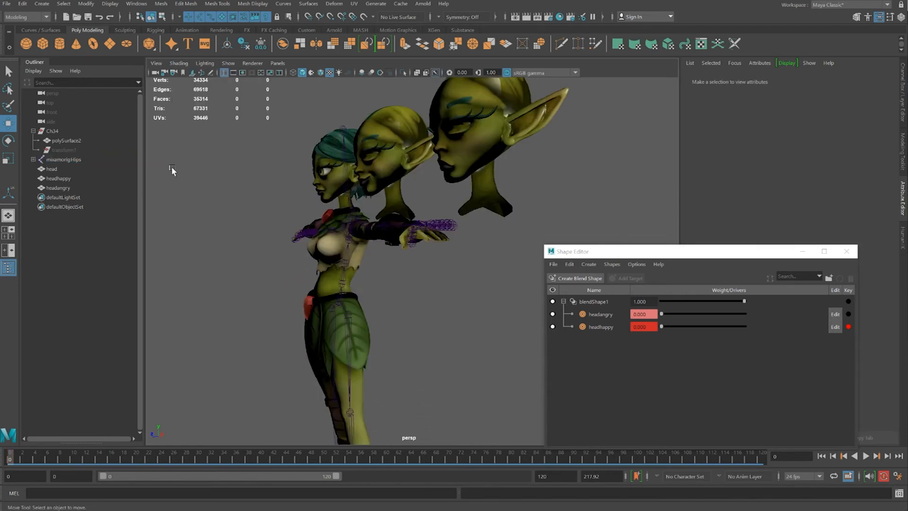
Select both foot joints and move them slightly backward to line up with the character's ankles
scroll(399, 337, down, 2)
alt+drag(408, 348, 348, 330)
click(321, 433)
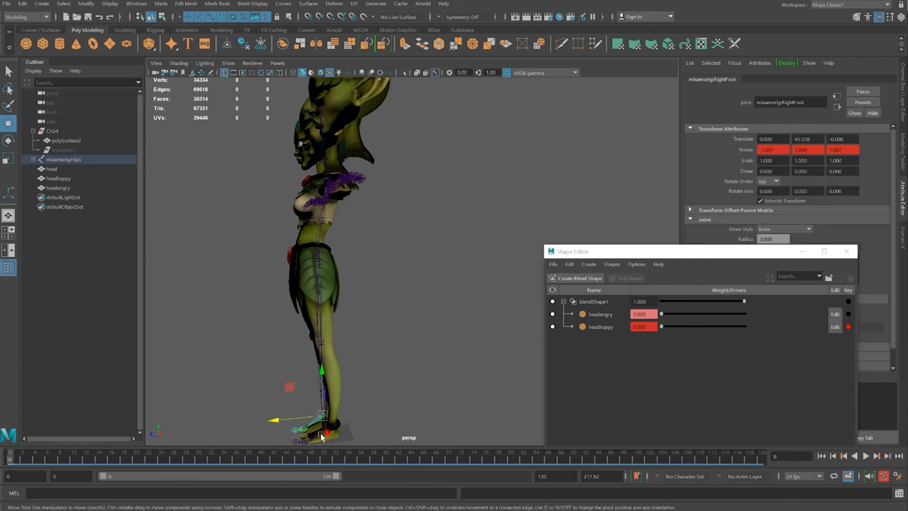
alt+middle_drag(376, 425, 342, 347)
scroll(332, 353, up, 5)
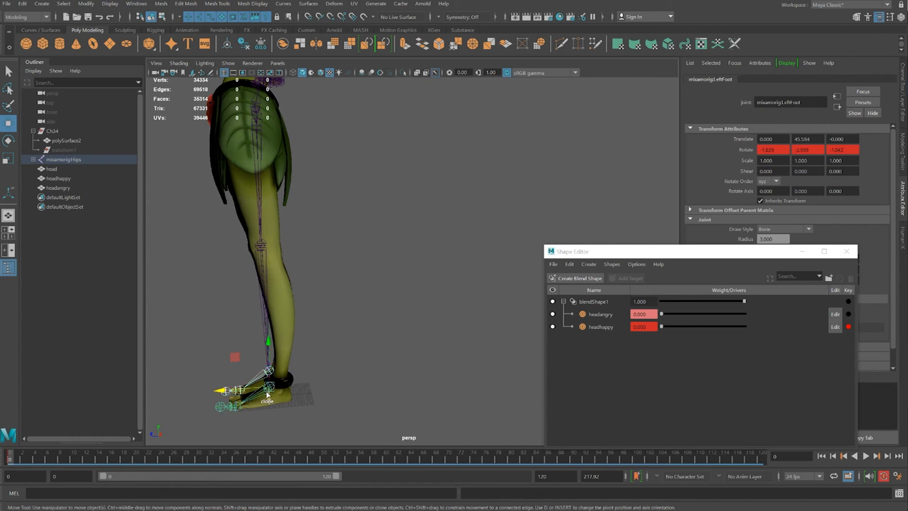
click(227, 391)
drag(227, 391, 234, 390)
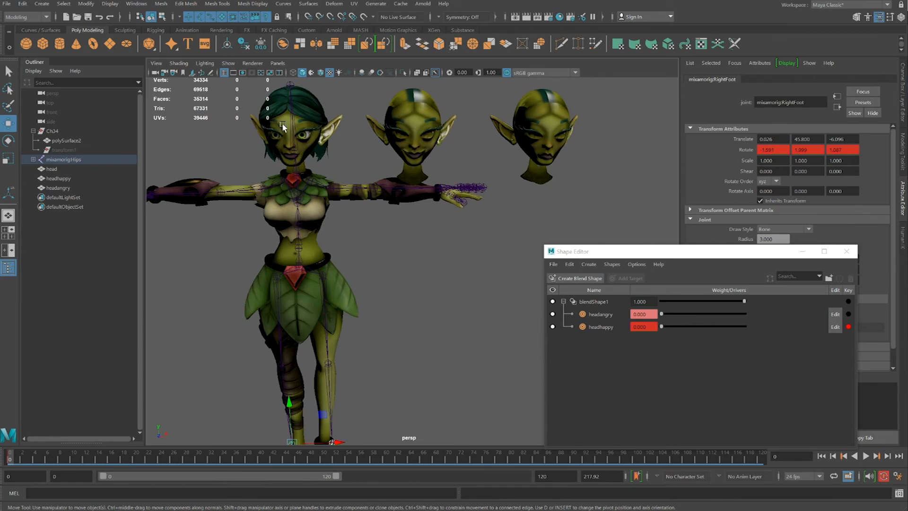
Select the head mesh, the polySurface2 body mesh and the skeleton's root joint mixamorig:Hips together
click(281, 122)
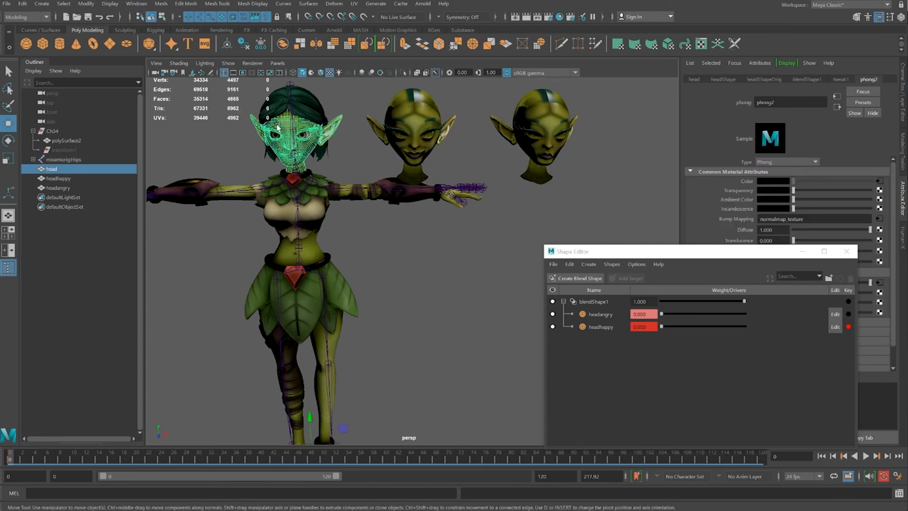
shift+click(255, 287)
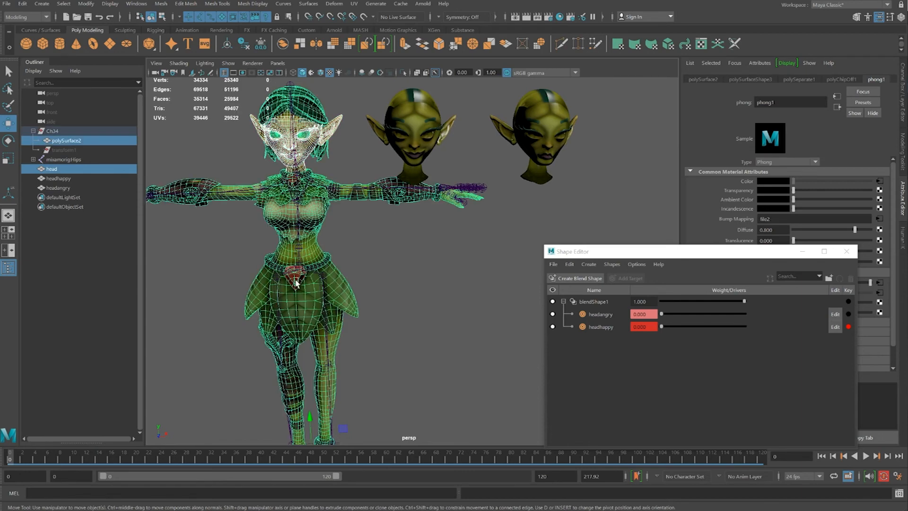
scroll(329, 278, up, 3)
alt+middle_drag(328, 274, 428, 272)
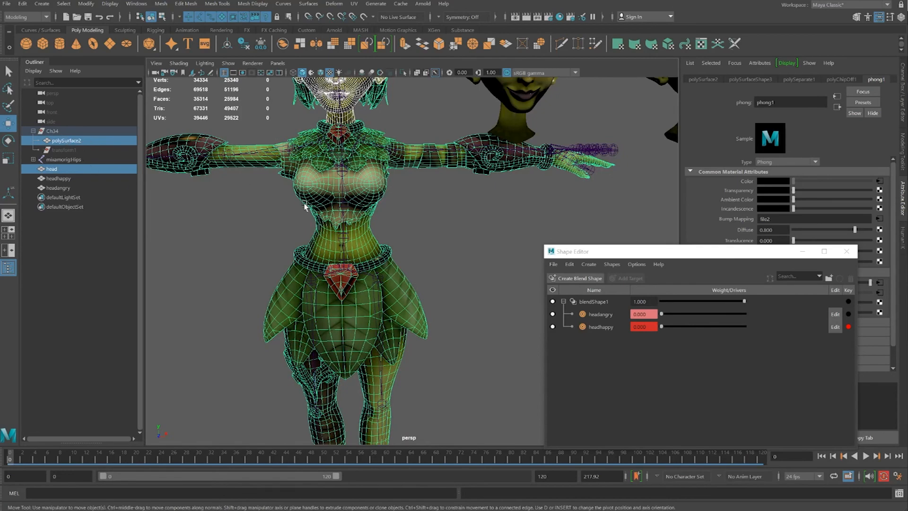
scroll(321, 246, up, 2)
scroll(327, 270, up, 2)
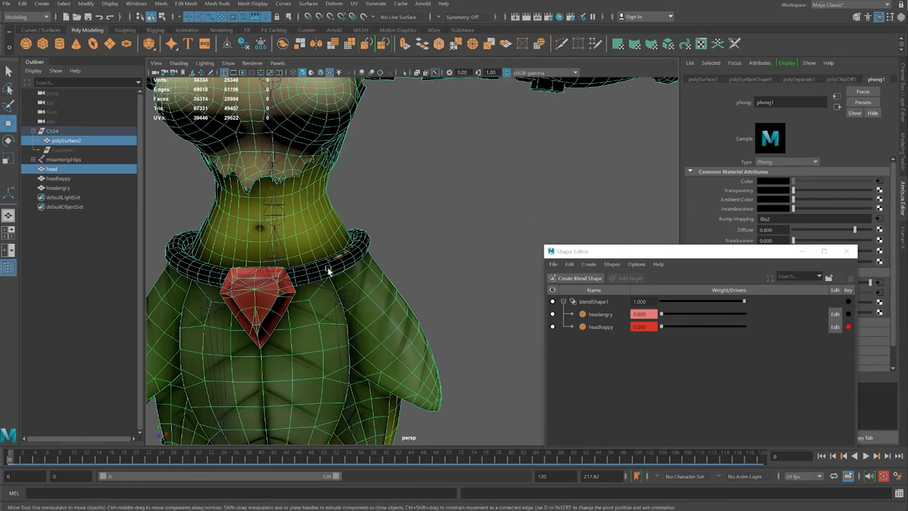
shift+click(274, 272)
scroll(392, 225, down, 5)
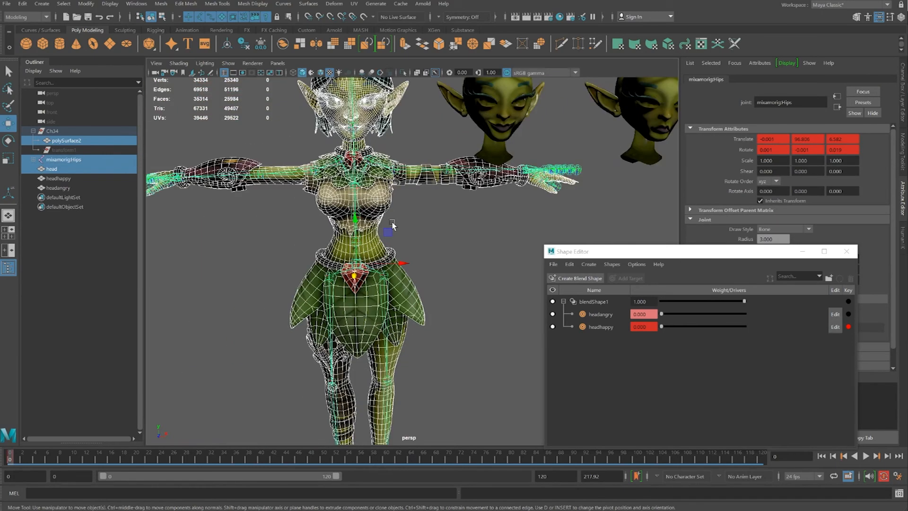
Switch to the Rigging menu set, bind the selected head and body meshes to the skeleton with Bind Skin, and clear the selection
click(21, 19)
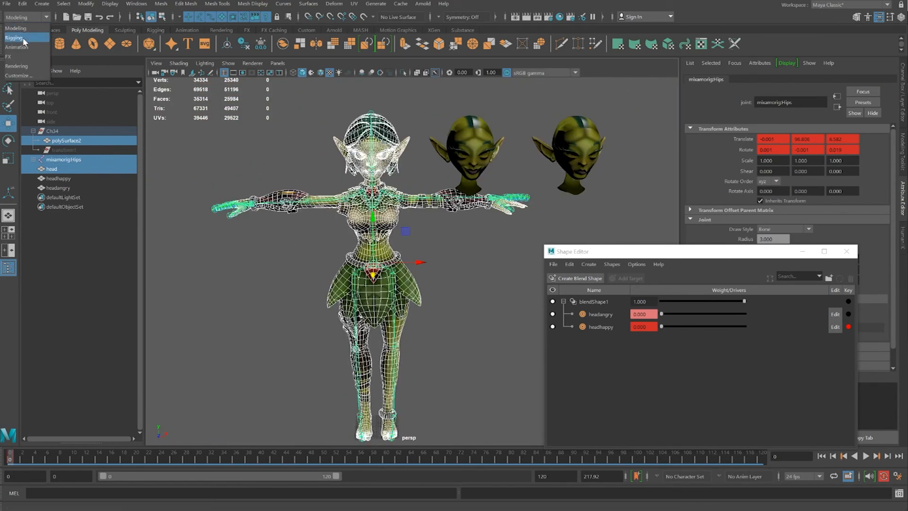
click(21, 37)
click(187, 4)
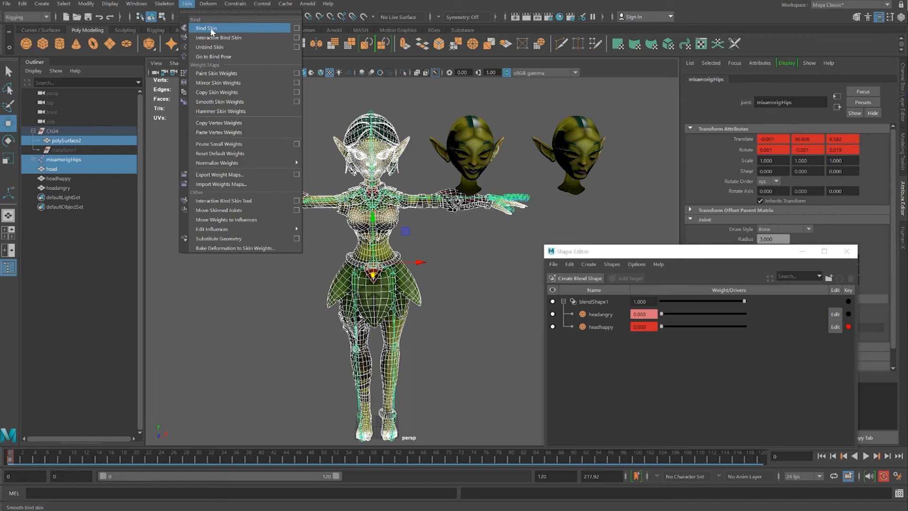
click(208, 28)
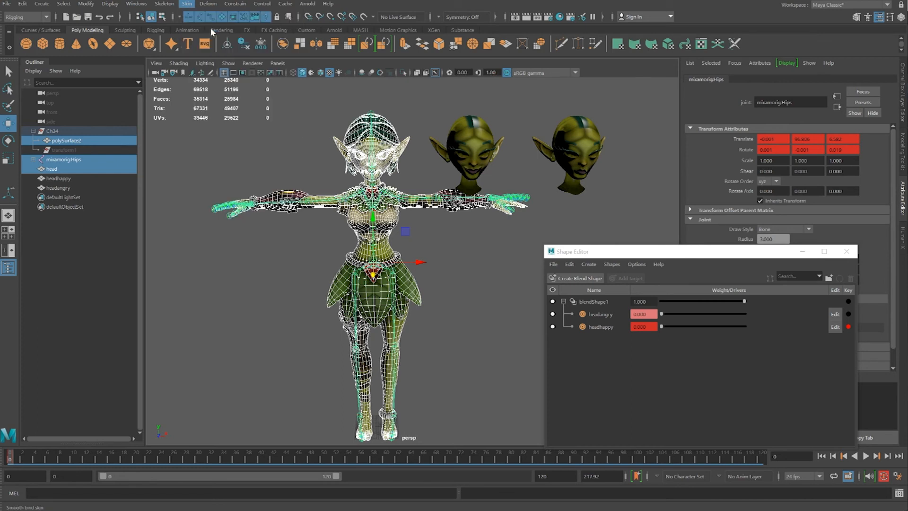
click(457, 280)
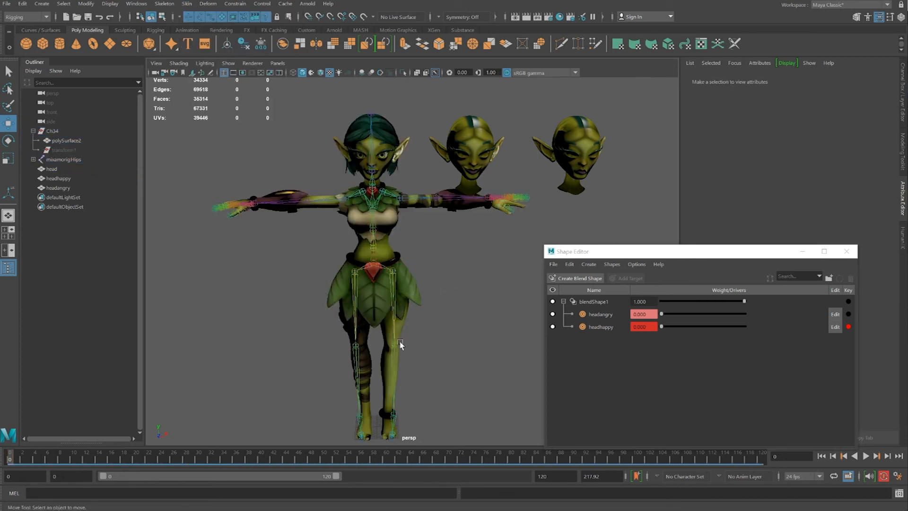
Rotate the mixamorig:LeftArm joint down beside the body, about 65 degrees in X, and key its rotation to test the skinning
click(491, 203)
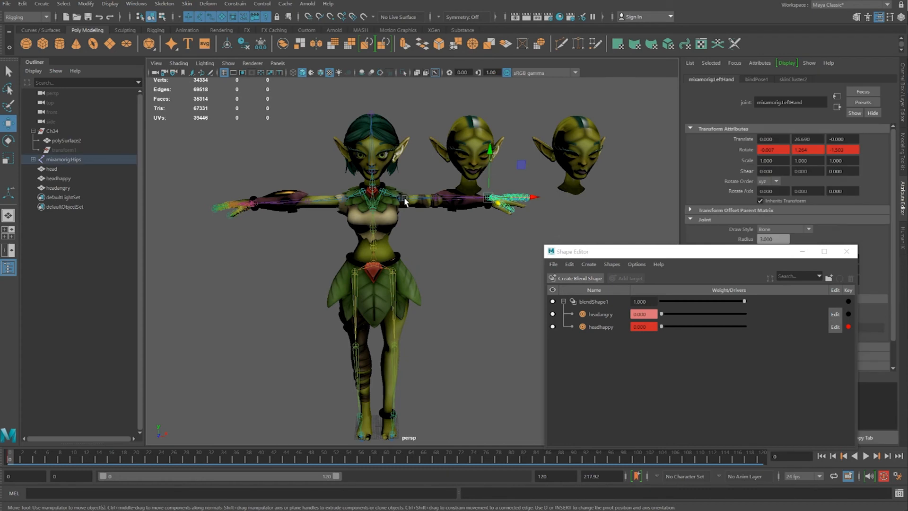
click(8, 140)
drag(423, 156, 458, 206)
key(shift+e)
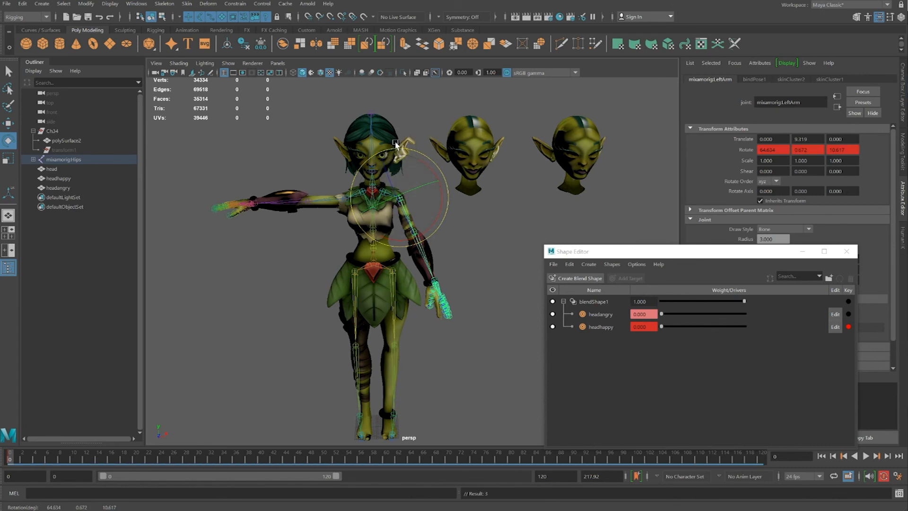
Inspect the ear's deformation, select the head mesh and close the Shape Editor
scroll(465, 219, up, 1)
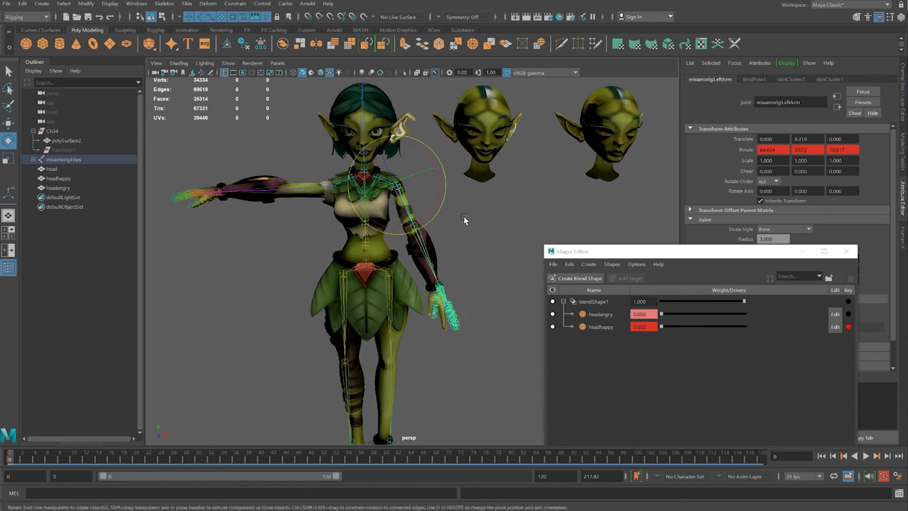
scroll(465, 220, up, 3)
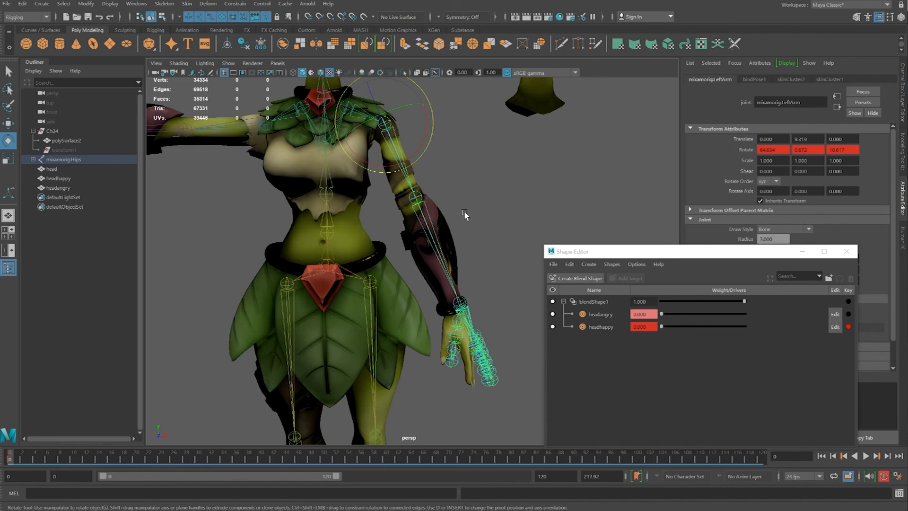
alt+middle_drag(464, 214, 454, 296)
alt+middle_drag(445, 196, 438, 235)
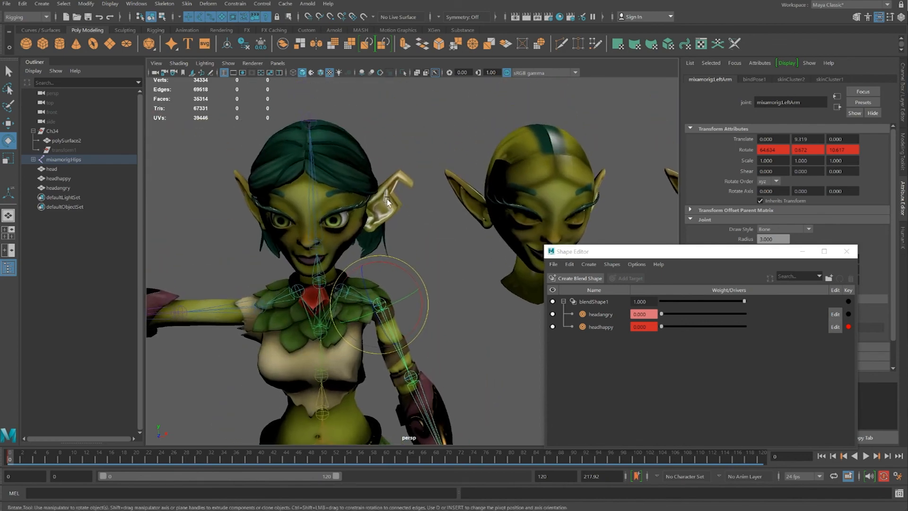
click(387, 202)
scroll(404, 214, down, 2)
scroll(399, 182, up, 3)
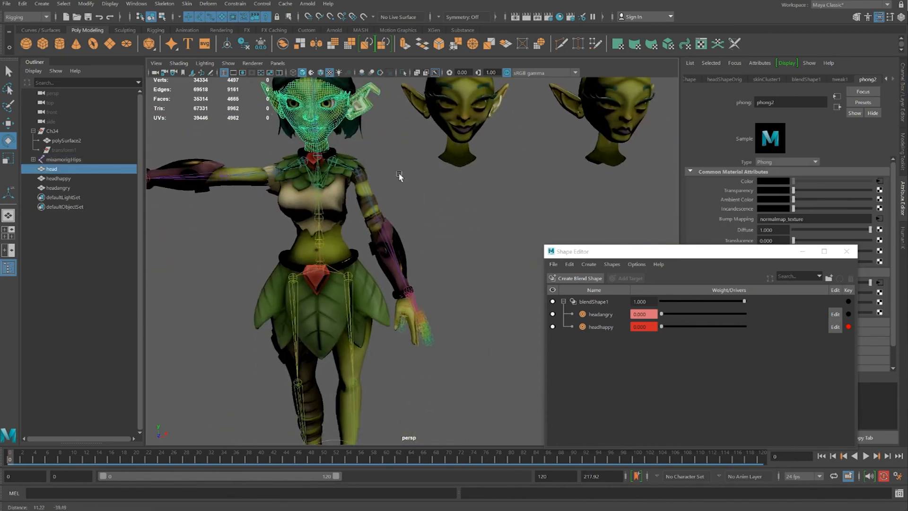
scroll(402, 190, up, 2)
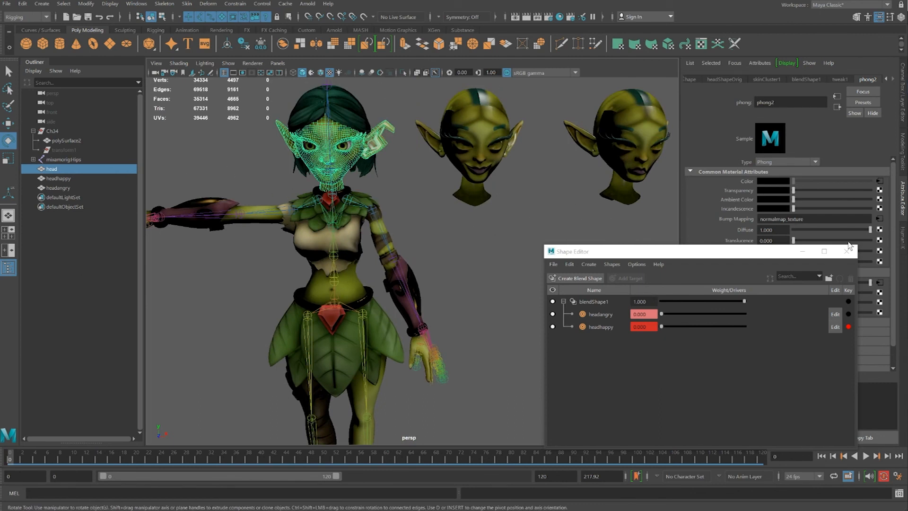
click(847, 252)
Start painting skin weights on the head's skinCluster1 and open the Paint Skin Weights tool settings
right_click(348, 165)
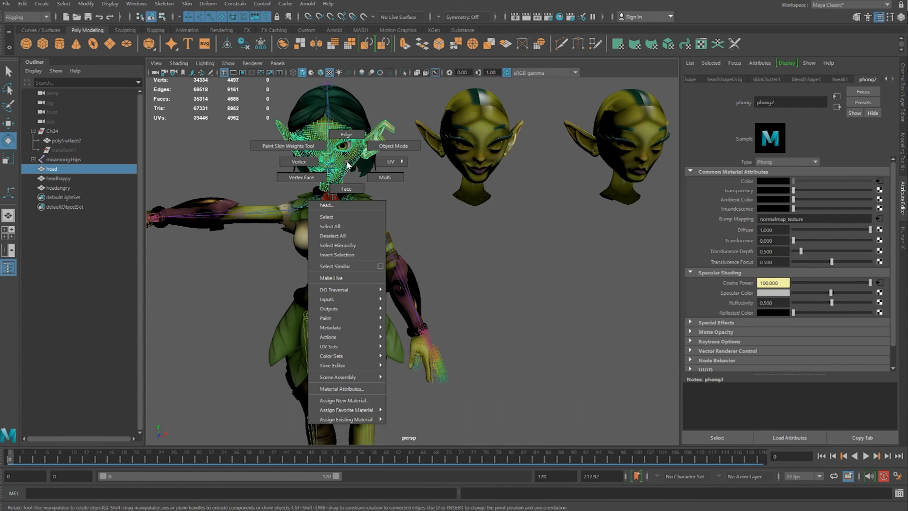
mouse_move(346, 318)
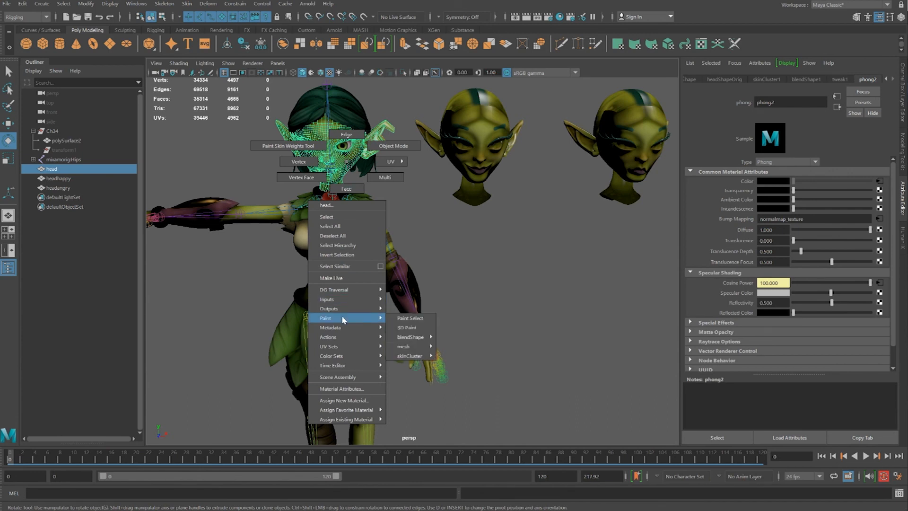
mouse_move(410, 358)
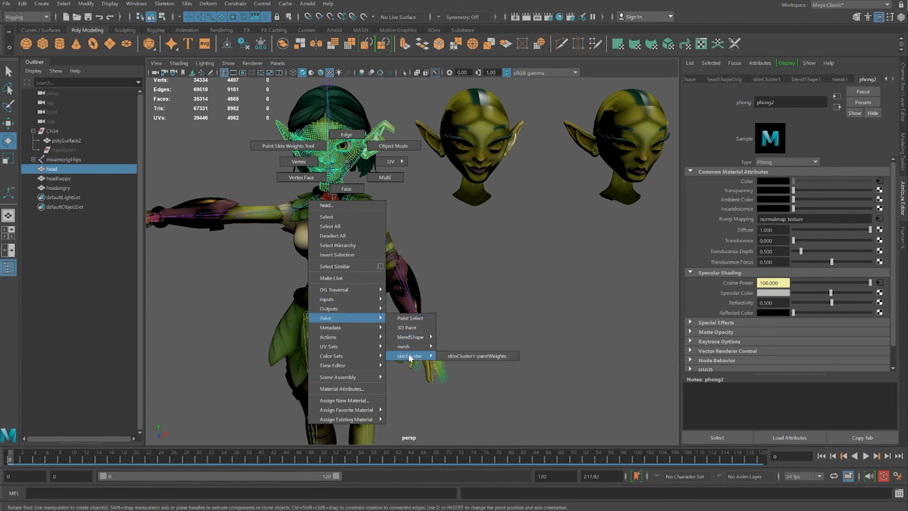
click(466, 356)
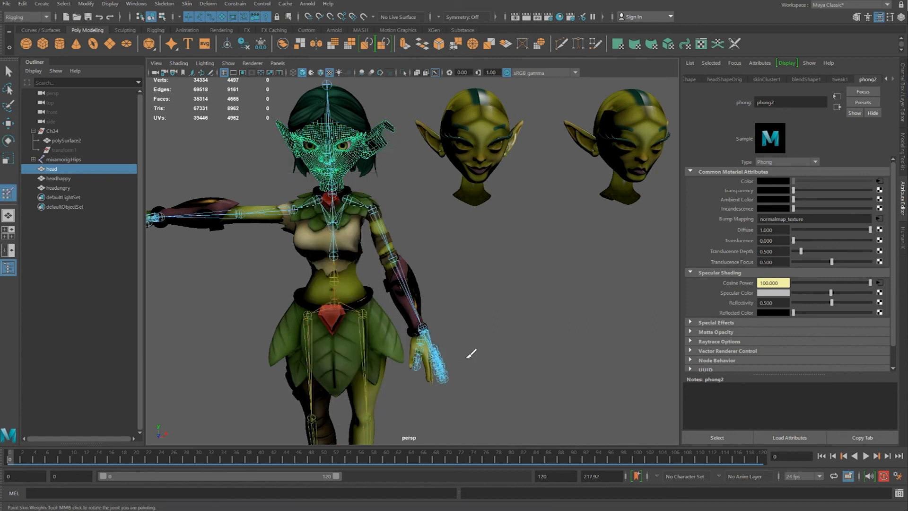
double_click(7, 195)
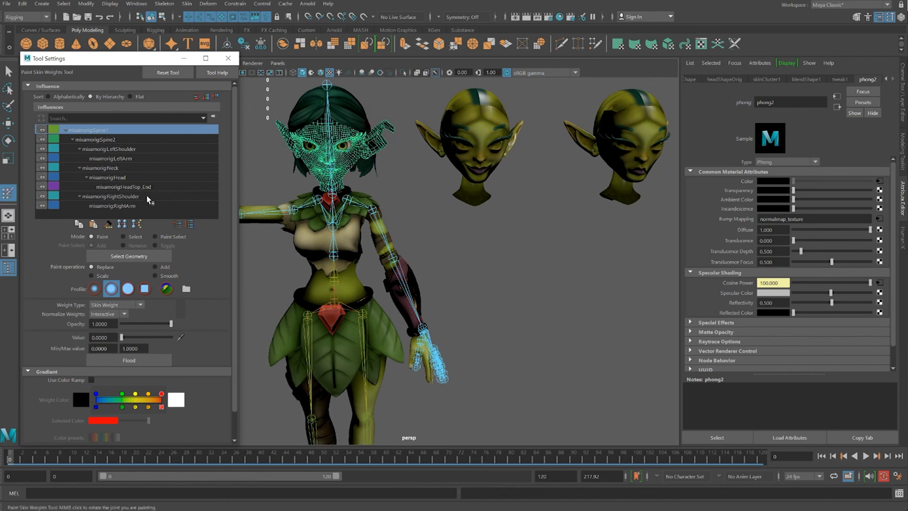
Remove the mixamorig:LeftArm influence from the head mesh by flooding its skin weight with a replace value of 0
click(128, 206)
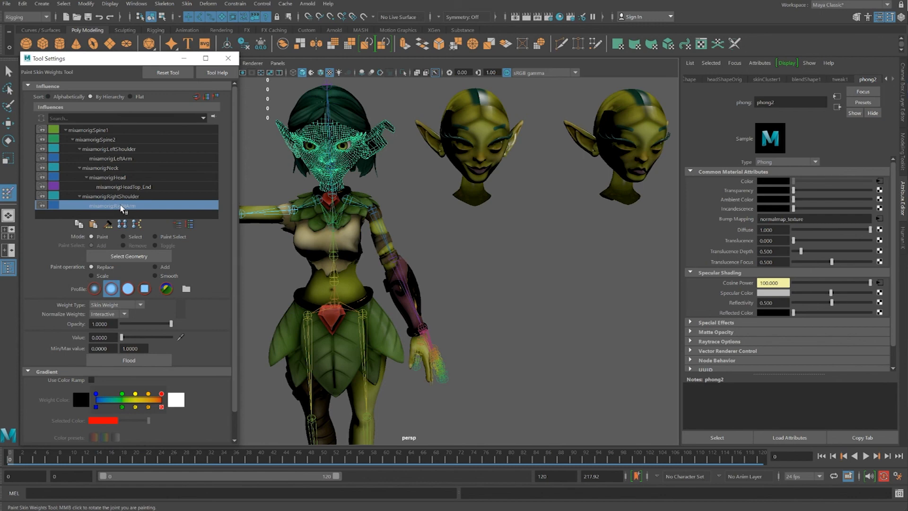
click(124, 159)
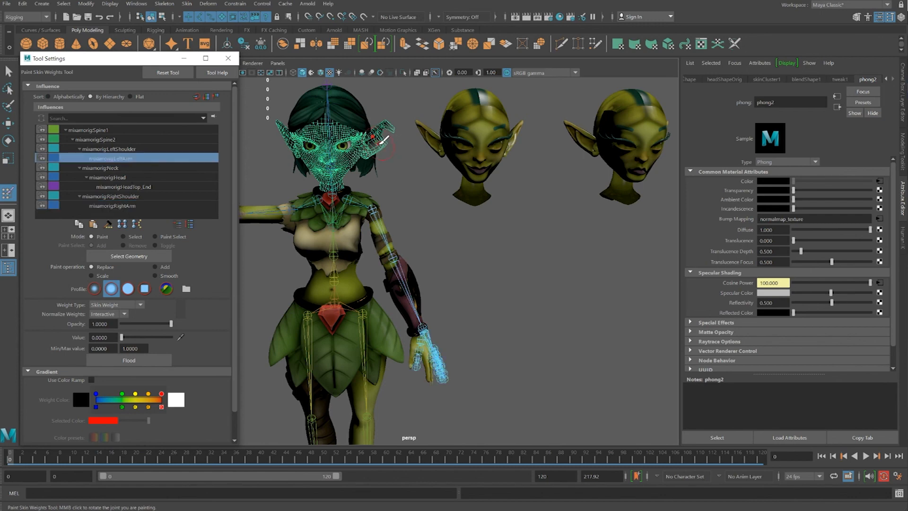
scroll(380, 143, up, 3)
alt+middle_drag(409, 164, 483, 261)
alt+drag(455, 281, 428, 272)
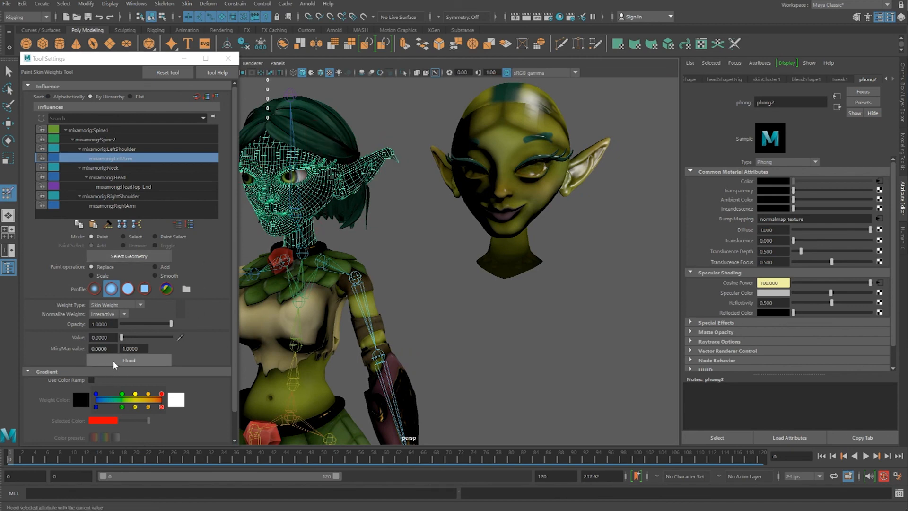
click(142, 362)
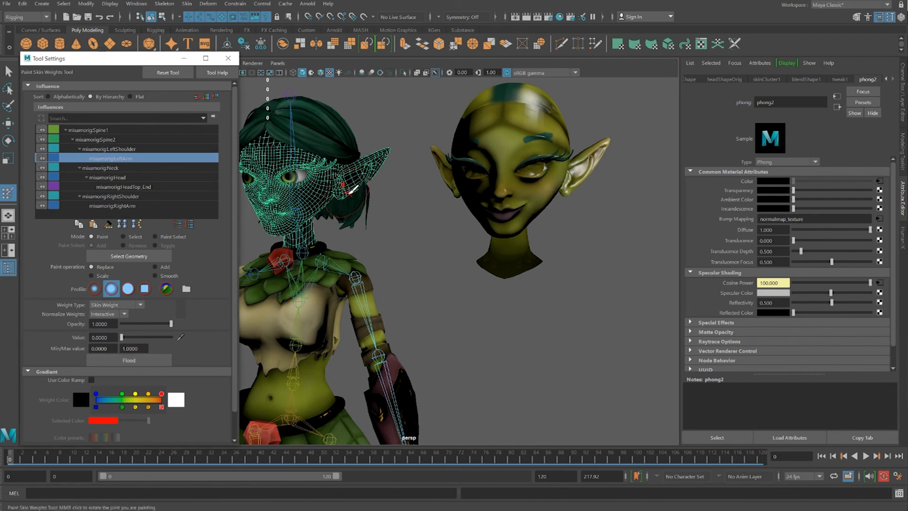